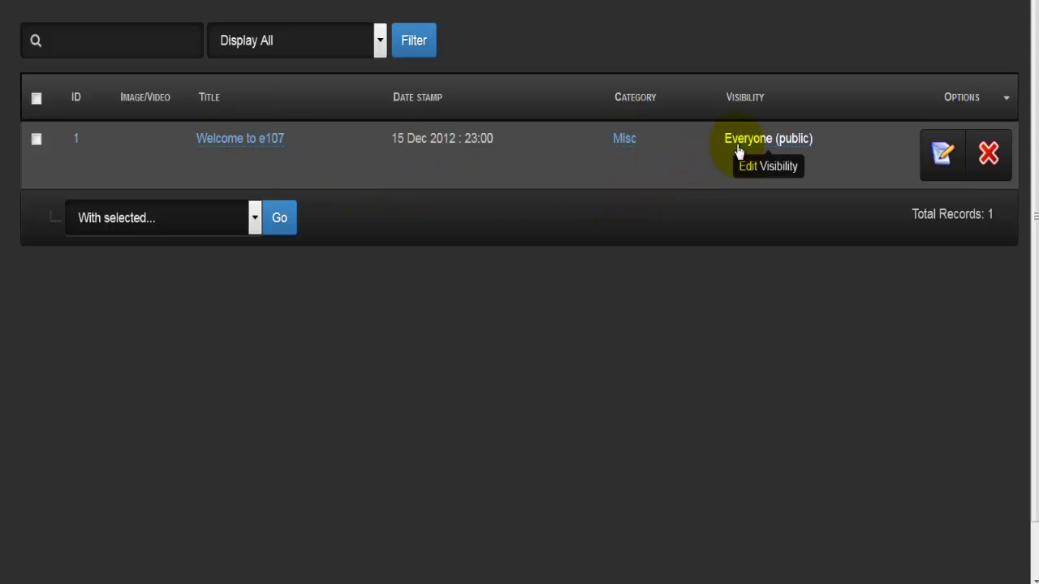
Step: Open the "Welcome to e107" news item for editing and review its category, title, summary and template options
{"action": "left_click", "coordinate": [943, 156]}
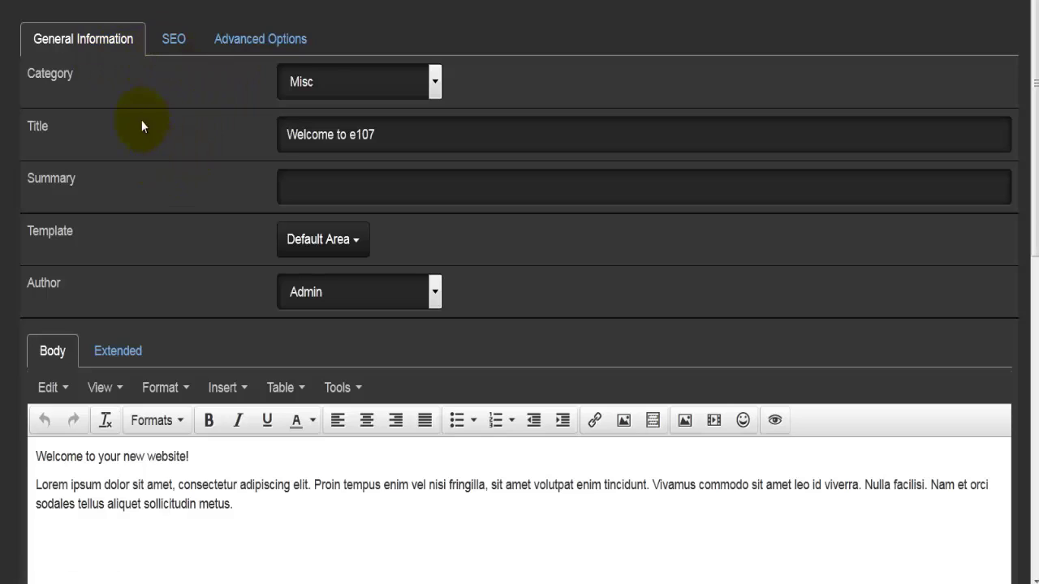
{"action": "left_click", "coordinate": [304, 86]}
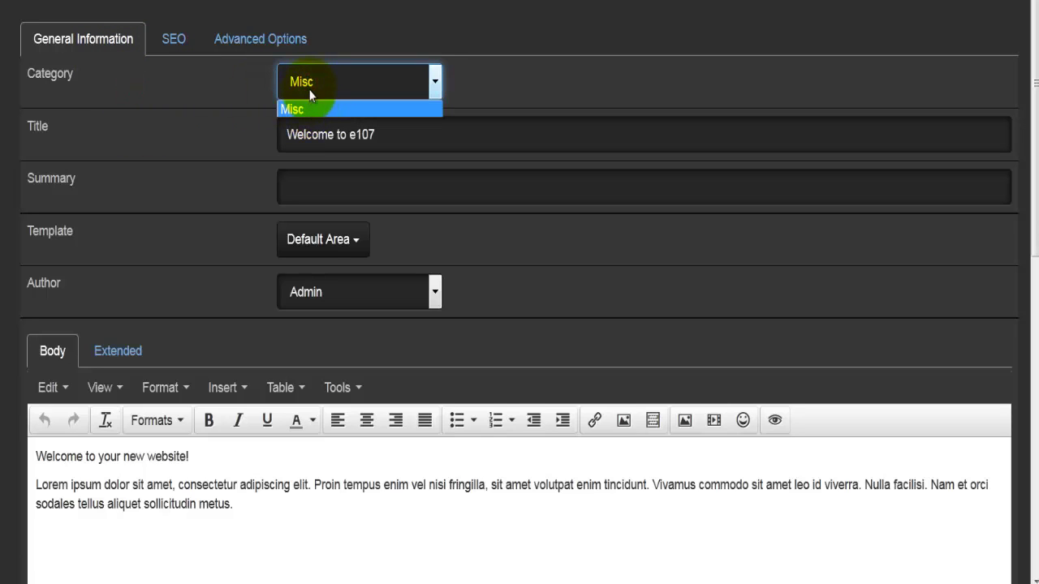
{"action": "left_click", "coordinate": [205, 107]}
{"action": "left_click", "coordinate": [305, 134]}
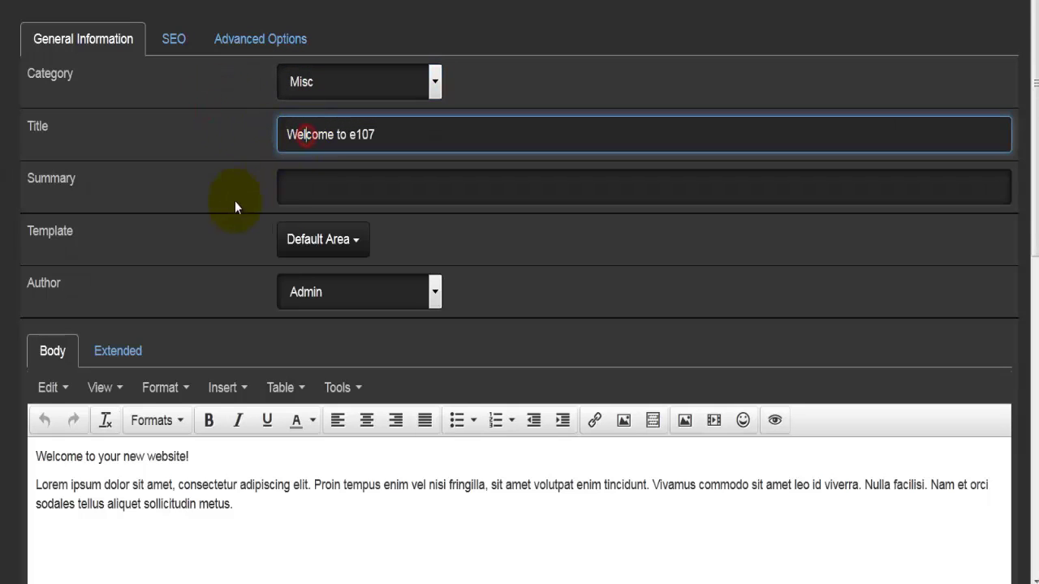
{"action": "left_click", "coordinate": [277, 195]}
{"action": "scroll", "coordinate": [243, 231], "scroll_direction": "down", "scroll_amount": 1}
{"action": "scroll", "coordinate": [299, 219], "scroll_direction": "down", "scroll_amount": 1}
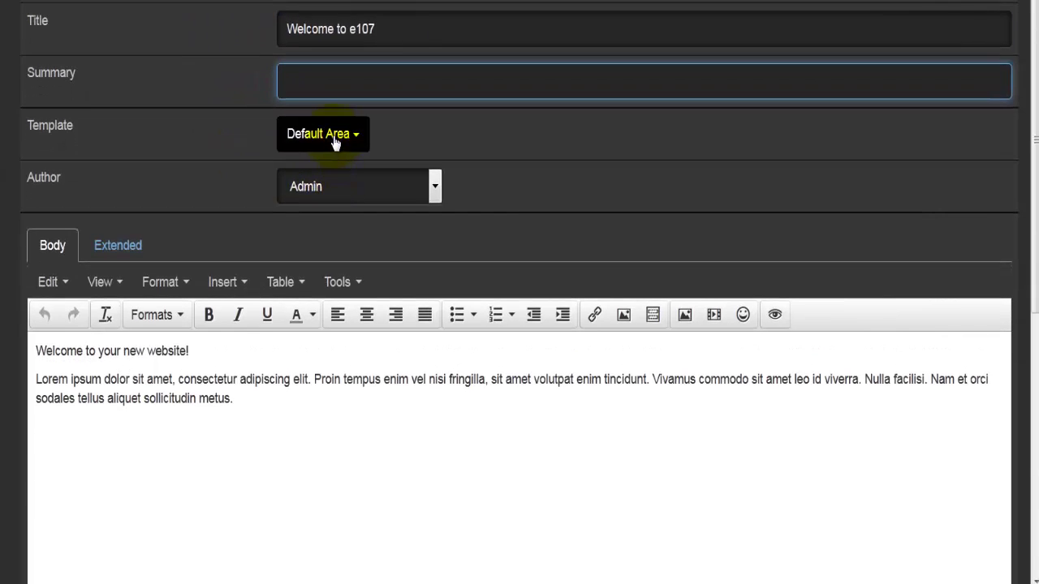
{"action": "left_click", "coordinate": [334, 137]}
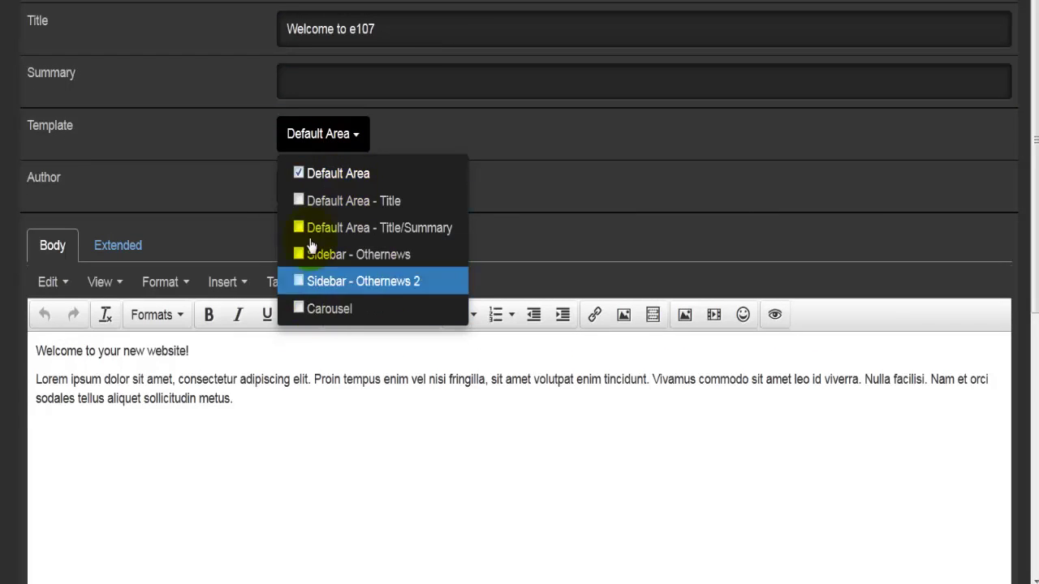
{"action": "left_click", "coordinate": [205, 162]}
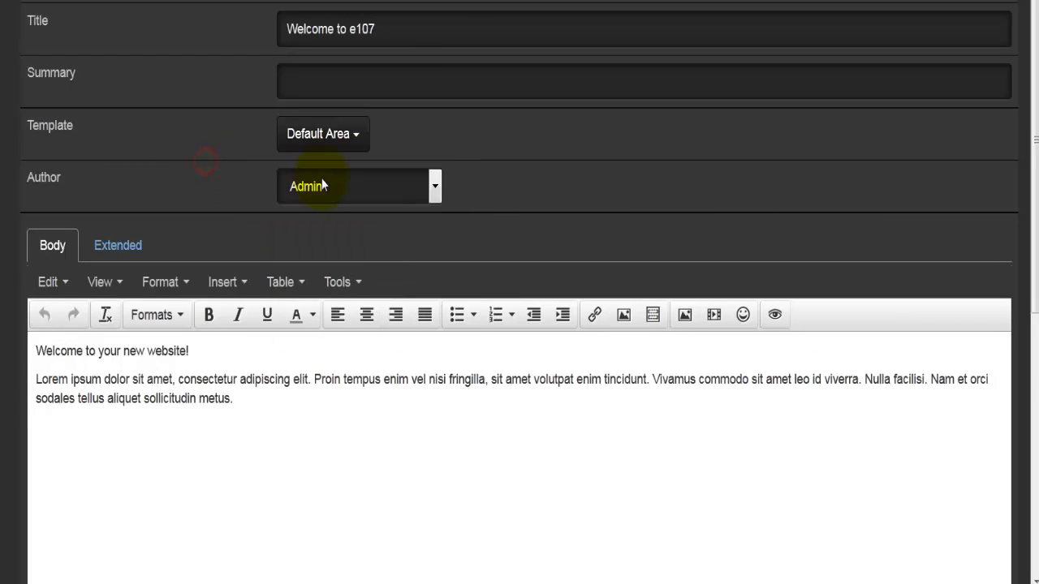
Step: Examine the news item's body text editor and the Image/Video slots beneath it
{"action": "scroll", "coordinate": [244, 387], "scroll_direction": "down", "scroll_amount": 2}
{"action": "scroll", "coordinate": [167, 325], "scroll_direction": "down", "scroll_amount": 1}
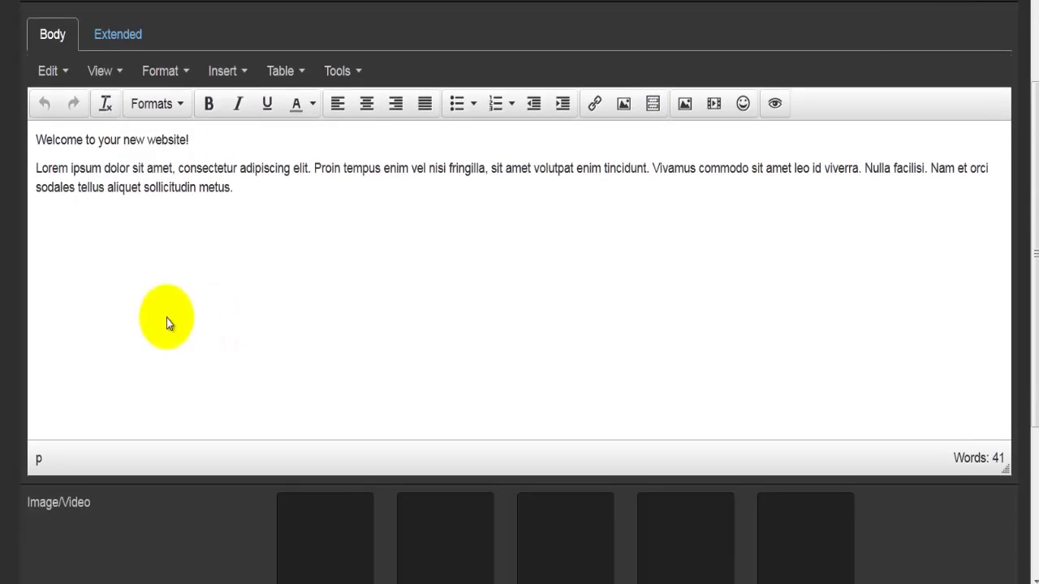
{"action": "scroll", "coordinate": [141, 335], "scroll_direction": "down", "scroll_amount": 1}
{"action": "scroll", "coordinate": [141, 335], "scroll_direction": "up", "scroll_amount": 1}
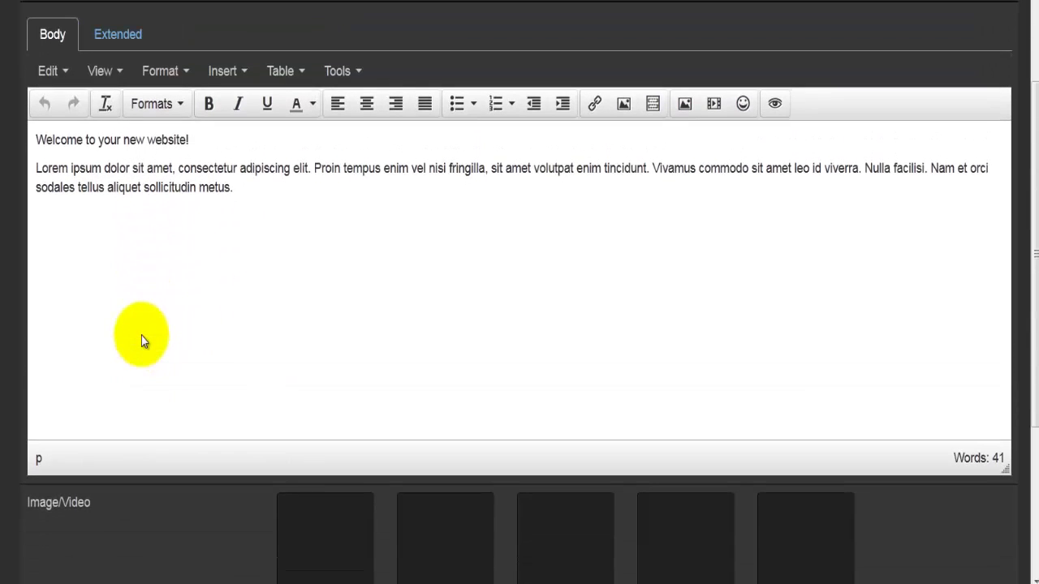
{"action": "scroll", "coordinate": [141, 335], "scroll_direction": "down", "scroll_amount": 2}
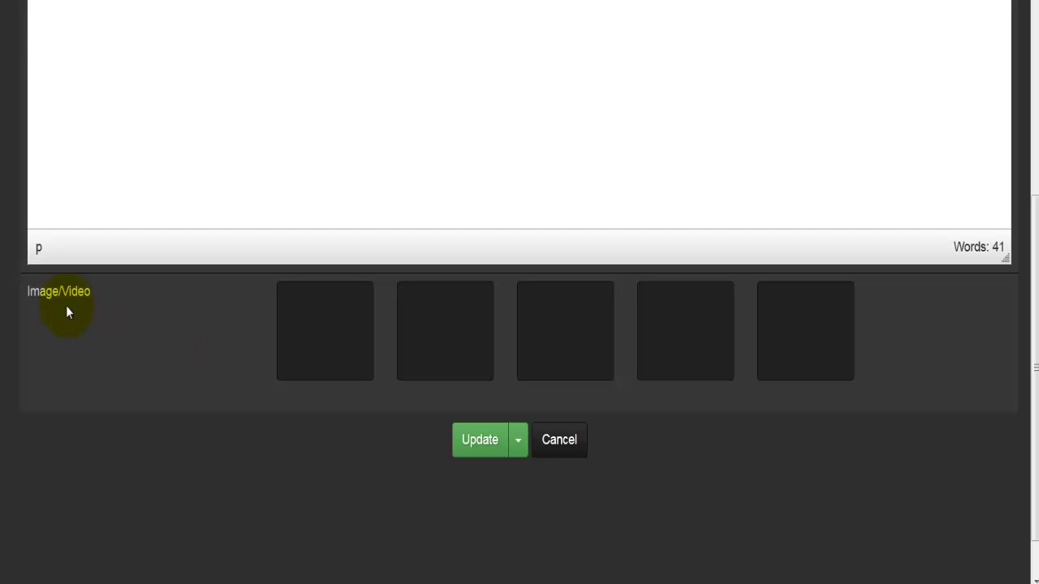
{"action": "scroll", "coordinate": [234, 374], "scroll_direction": "up", "scroll_amount": 4}
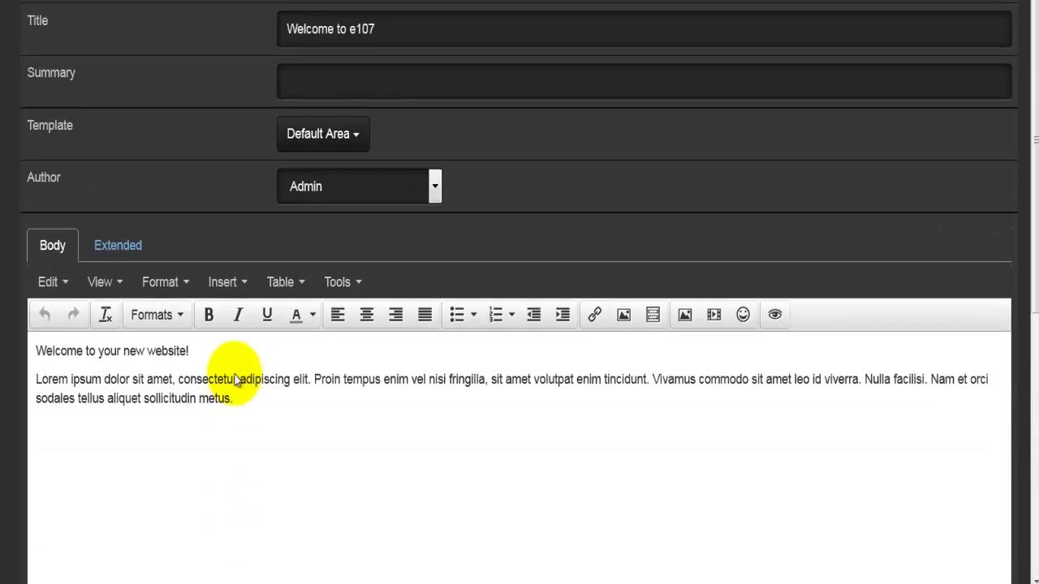
{"action": "scroll", "coordinate": [232, 371], "scroll_direction": "down", "scroll_amount": 1}
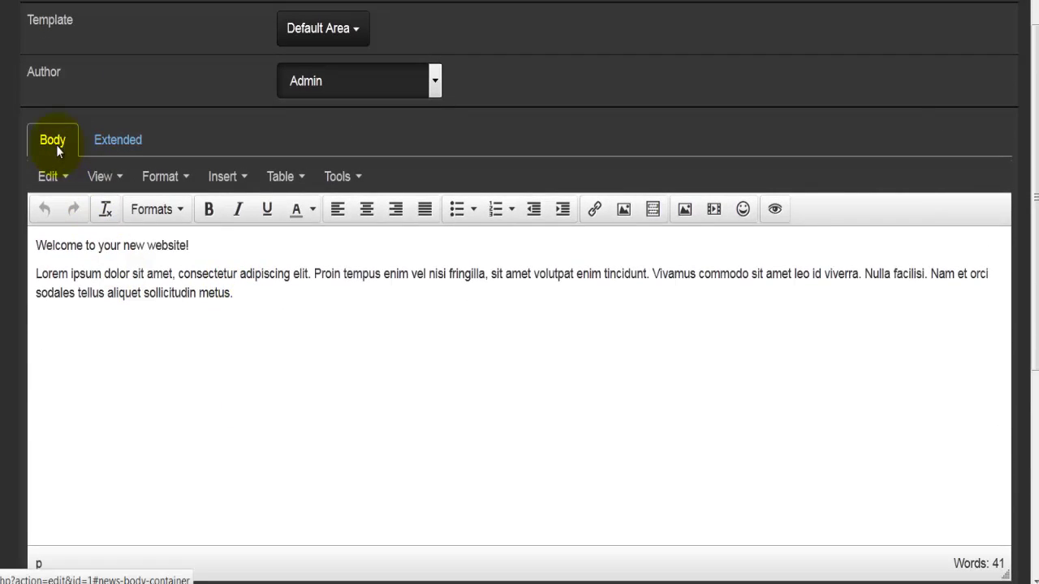
Step: Compare the news item's Body and Extended text areas, finishing in the Extended one
{"action": "left_click", "coordinate": [119, 147]}
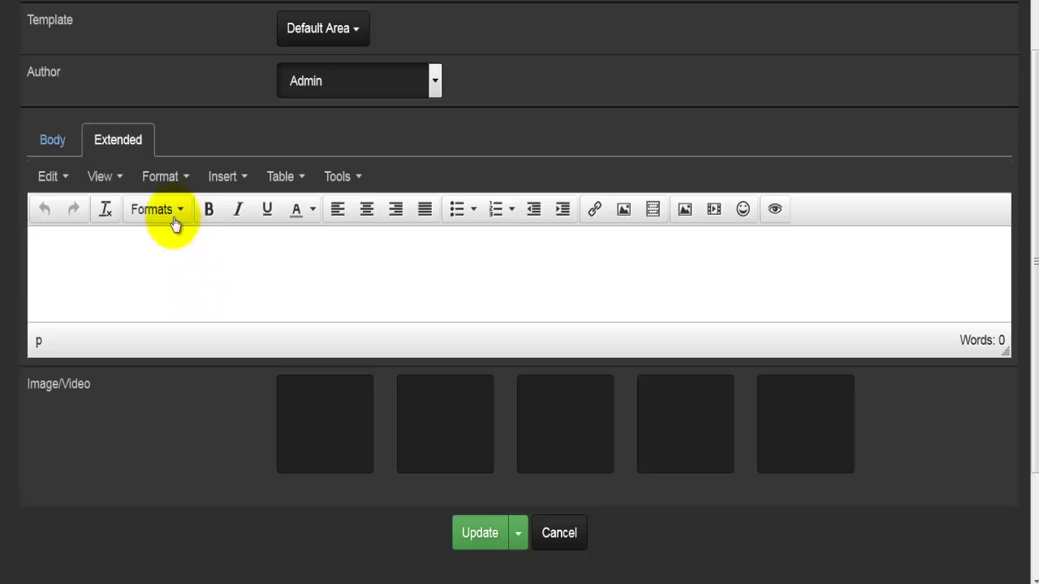
{"action": "left_click", "coordinate": [49, 140]}
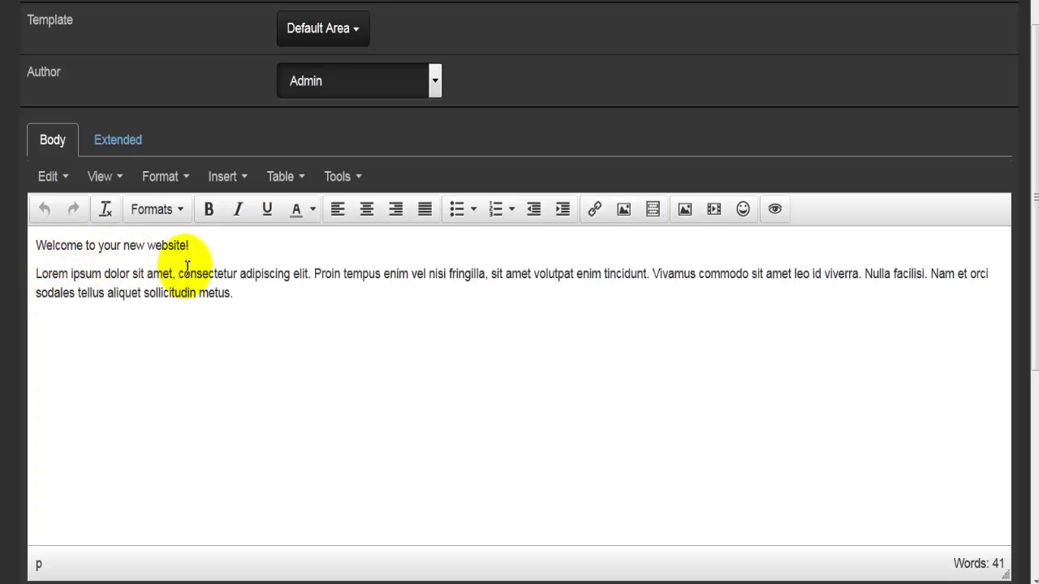
{"action": "left_click", "coordinate": [119, 147]}
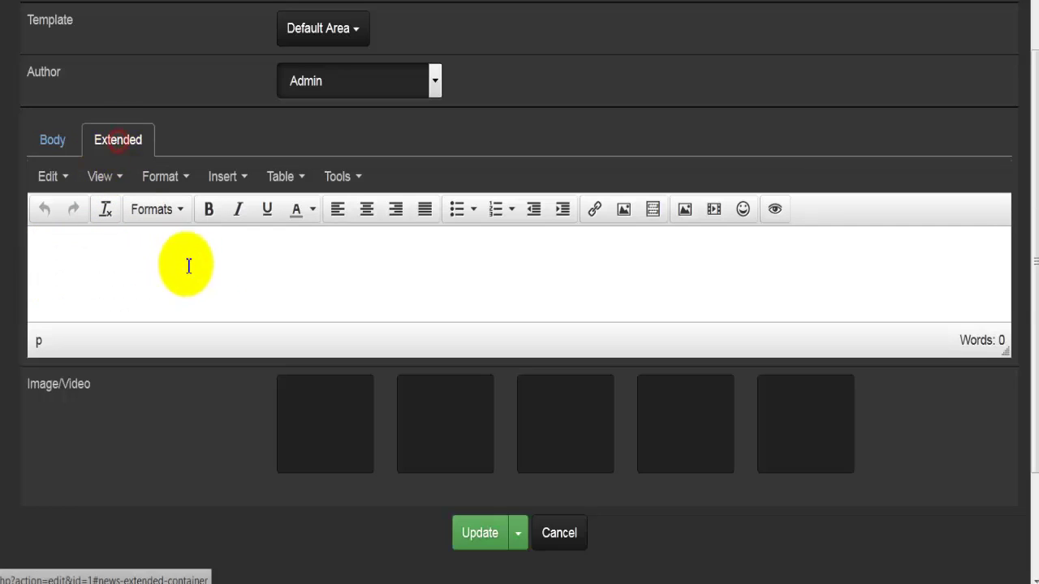
{"action": "left_click", "coordinate": [155, 243]}
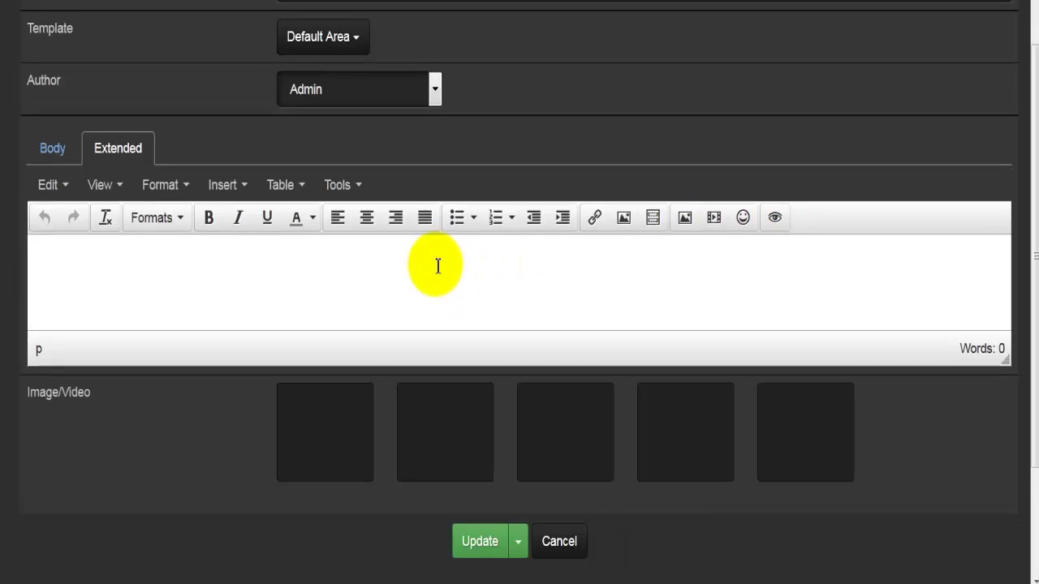
{"action": "scroll", "coordinate": [438, 263], "scroll_direction": "up", "scroll_amount": 3}
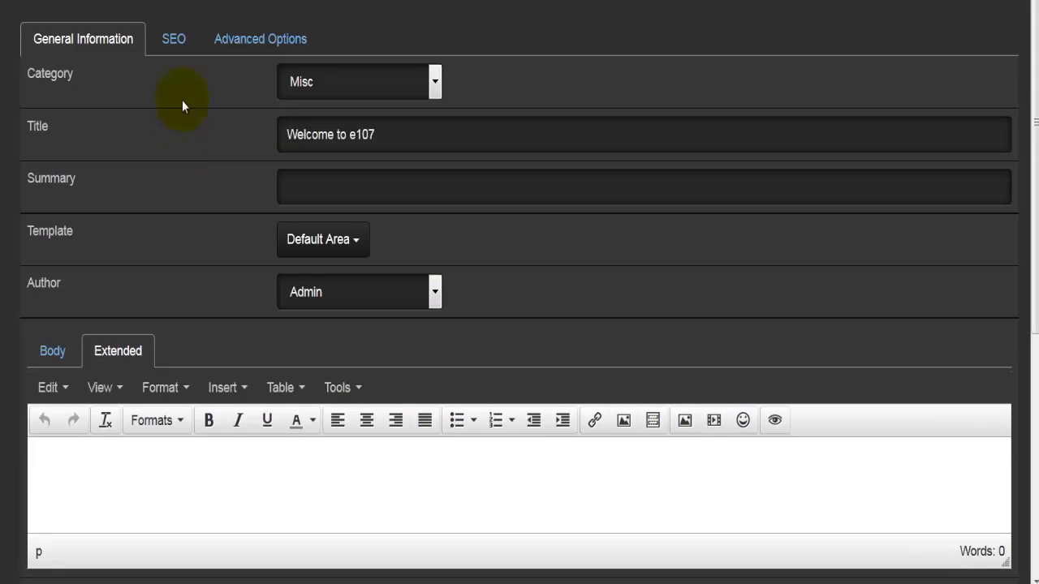
Step: Review the news item's SEF URL, keywords and description in the SEO settings, and enable Ping
{"action": "left_click", "coordinate": [175, 51]}
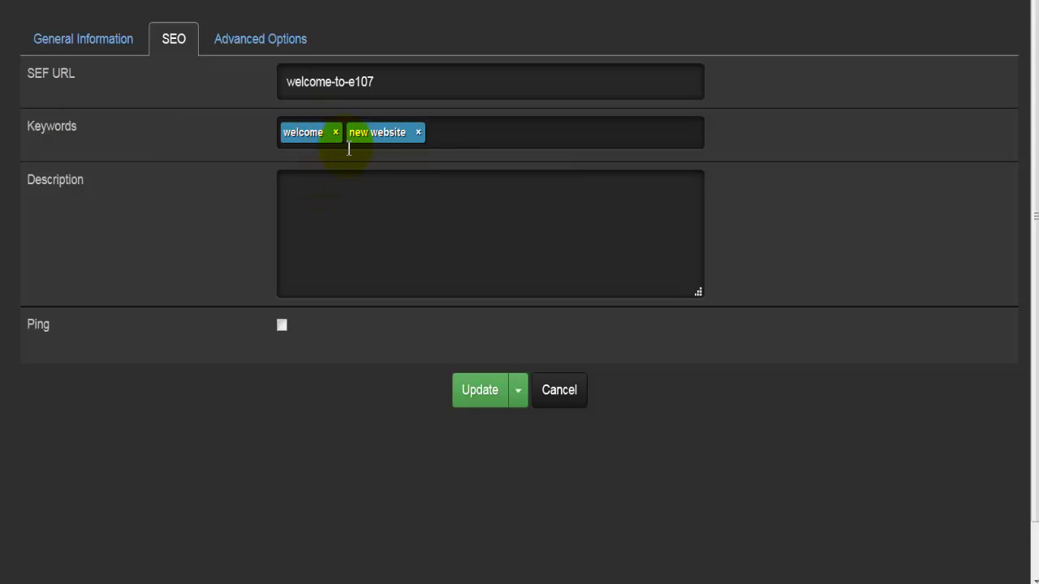
{"action": "left_click", "coordinate": [324, 180]}
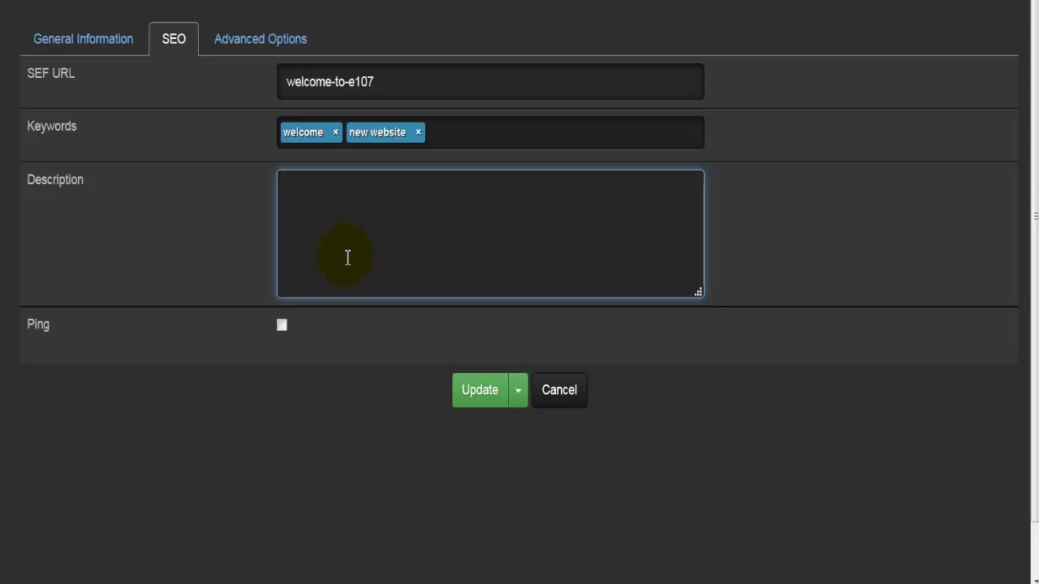
{"action": "left_click", "coordinate": [282, 325]}
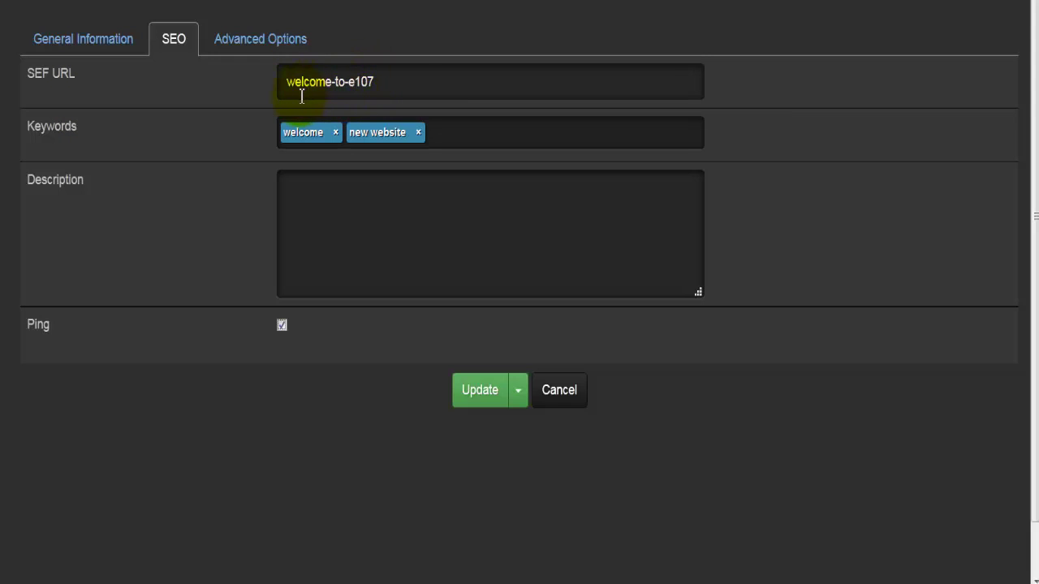
{"action": "left_click_drag", "start_coordinate": [284, 81], "coordinate": [385, 89]}
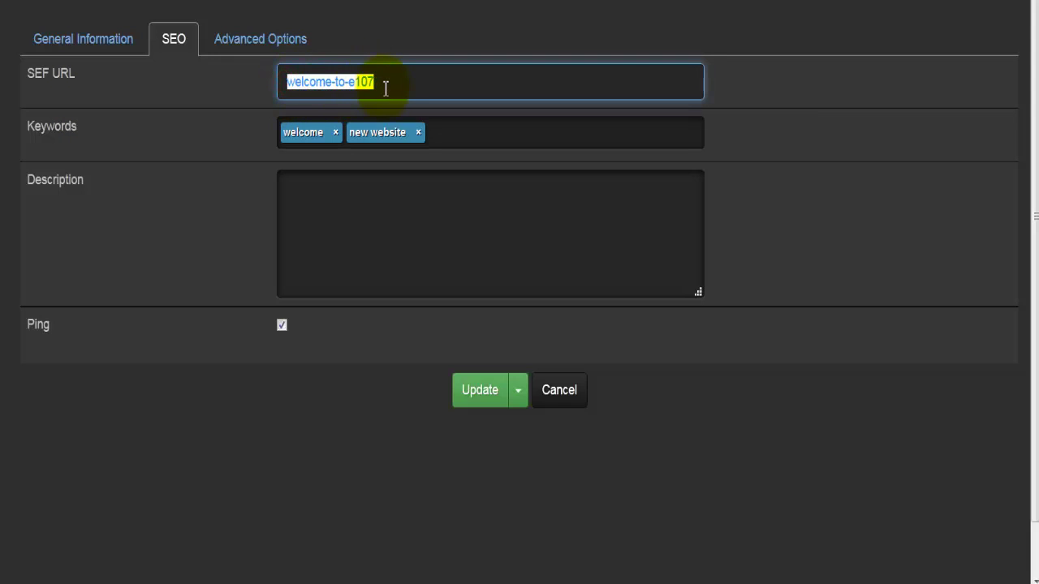
{"action": "left_click", "coordinate": [321, 88]}
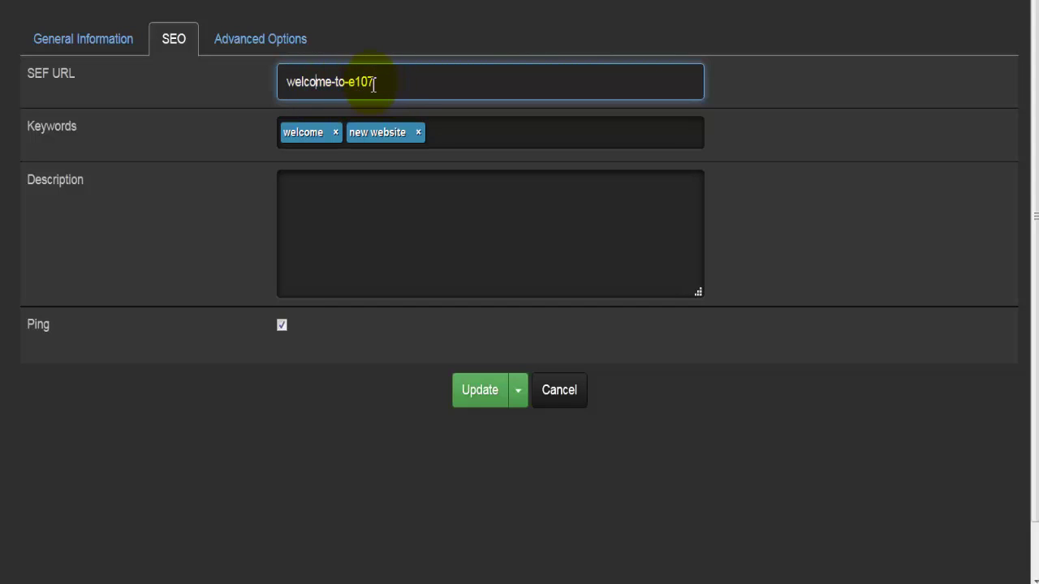
Step: Review the news item's advanced options, including the user classes available for Visibility
{"action": "left_click", "coordinate": [286, 41]}
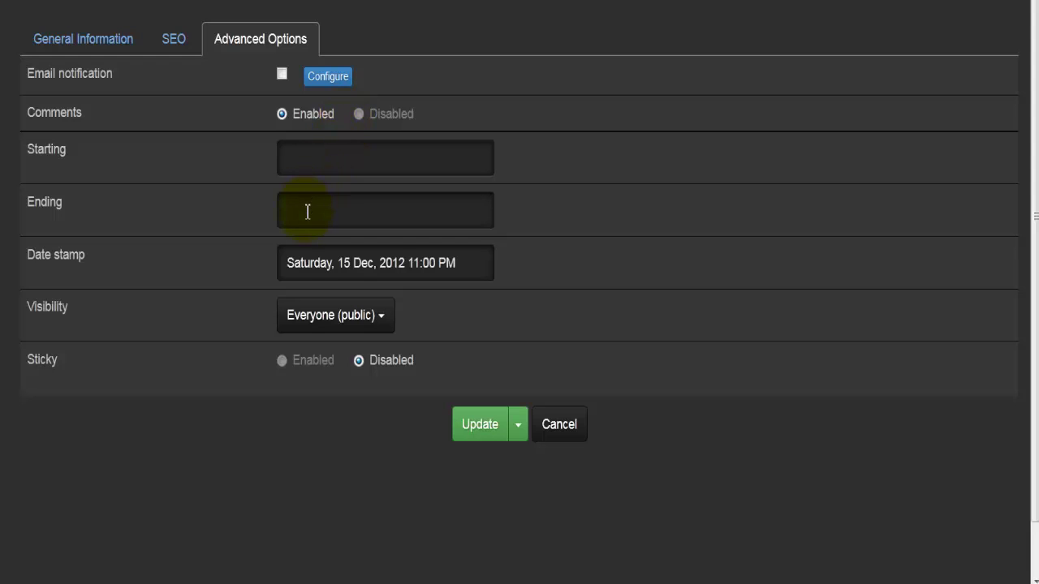
{"action": "left_click", "coordinate": [316, 316]}
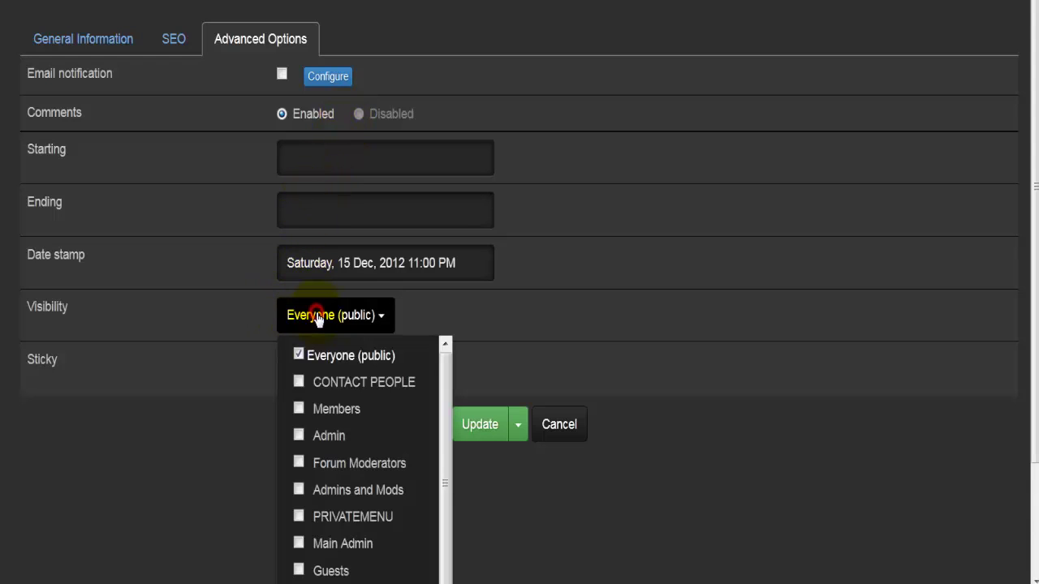
{"action": "left_click", "coordinate": [316, 318]}
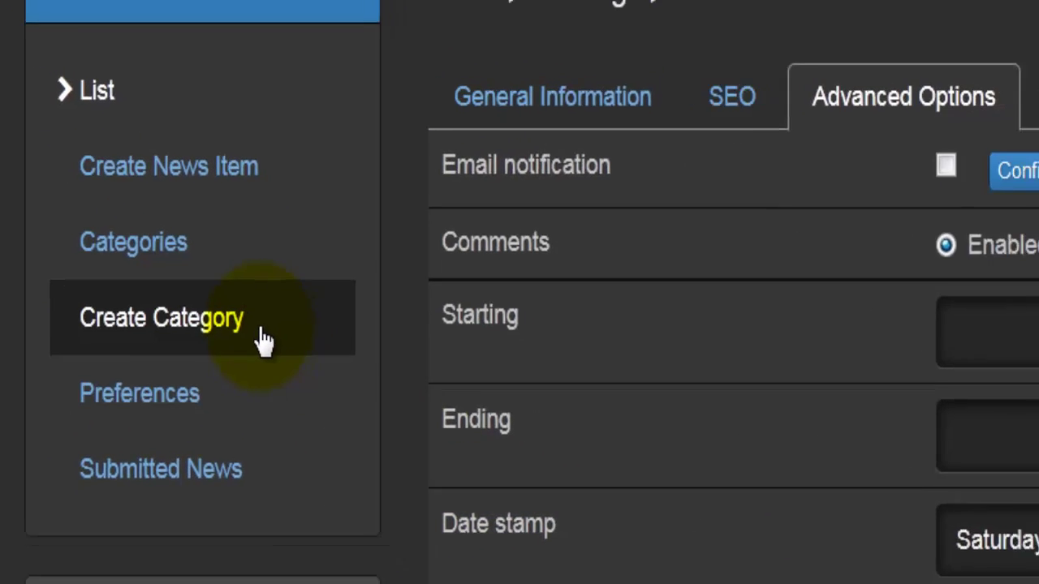
Step: Open the form for creating a news category and examine its icon, required title and description fields
{"action": "left_click", "coordinate": [280, 351]}
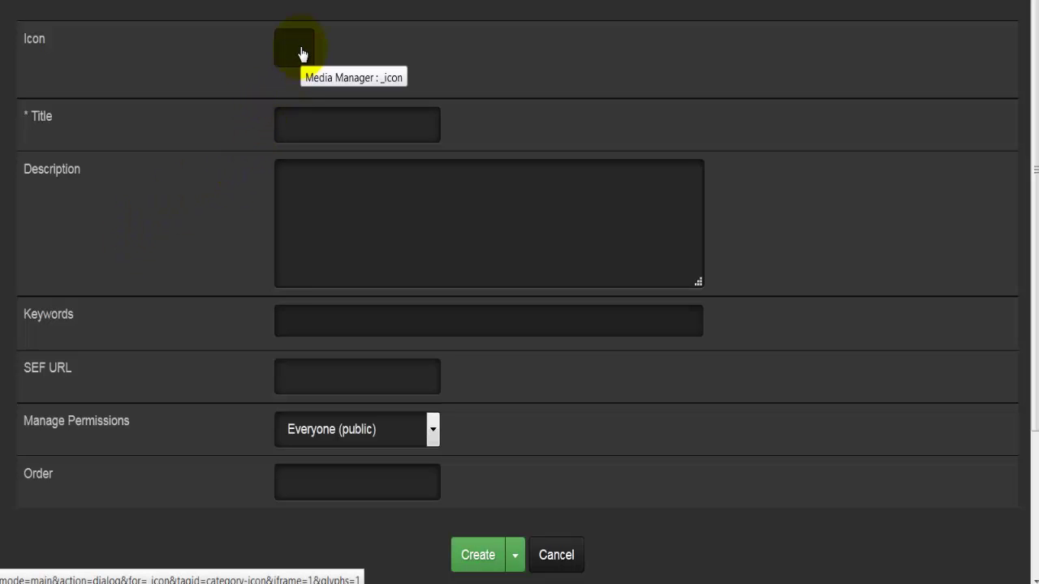
{"action": "left_click", "coordinate": [281, 114]}
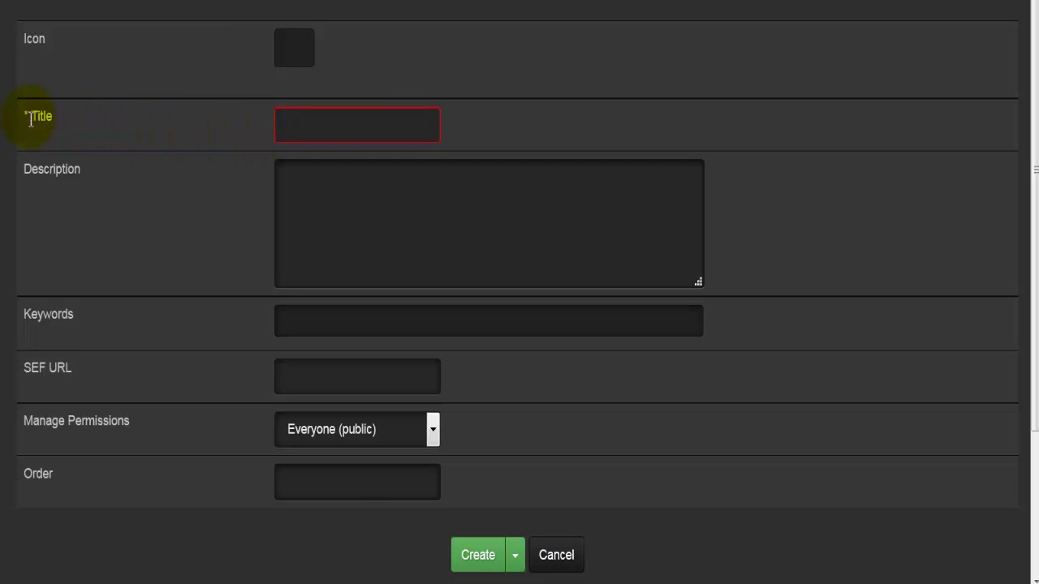
{"action": "left_click_drag", "start_coordinate": [31, 116], "coordinate": [24, 116]}
{"action": "left_click", "coordinate": [288, 130]}
{"action": "left_click", "coordinate": [377, 192]}
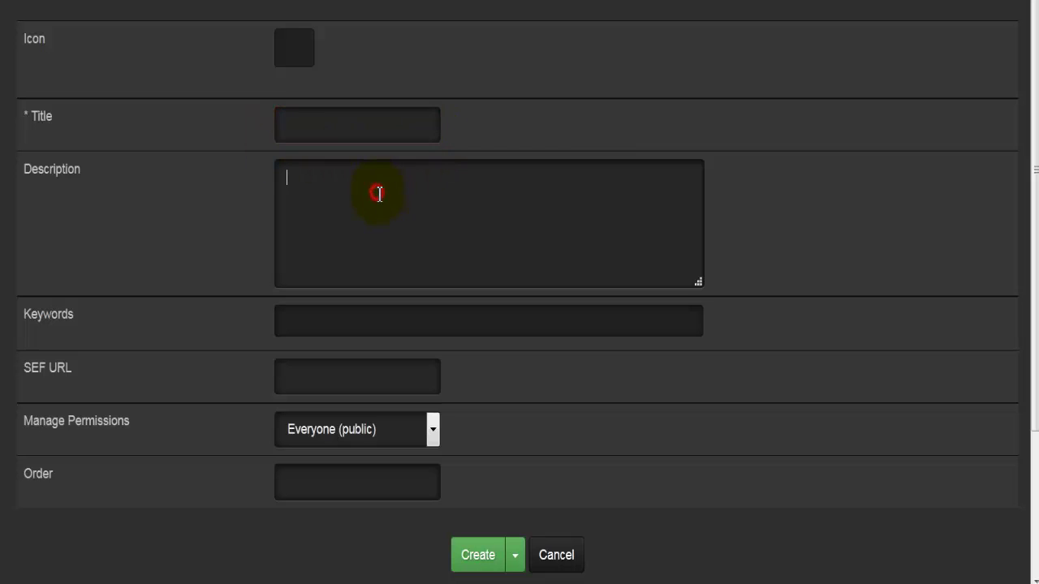
{"action": "left_click", "coordinate": [340, 122]}
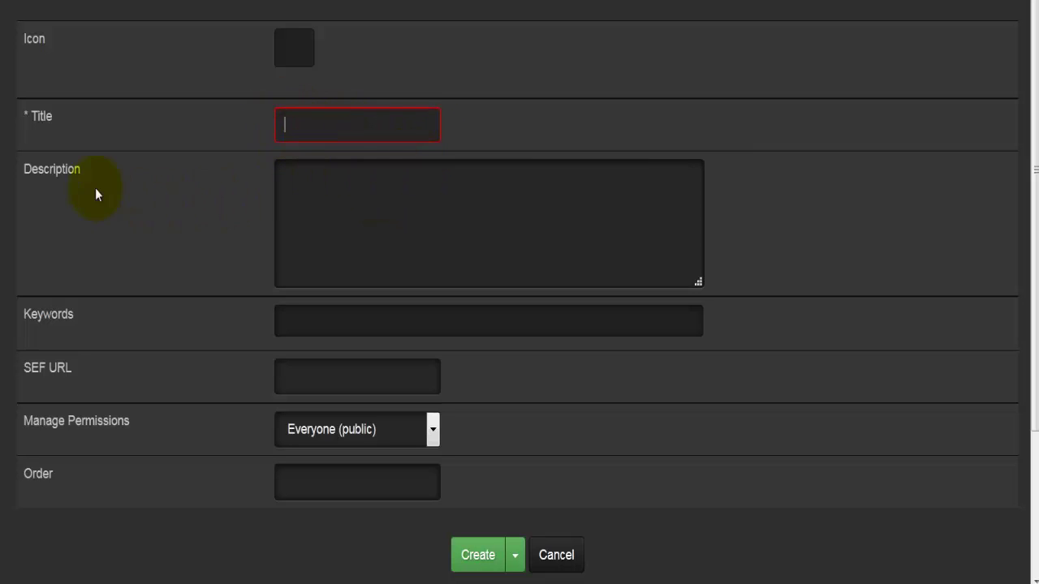
{"action": "left_click", "coordinate": [311, 218]}
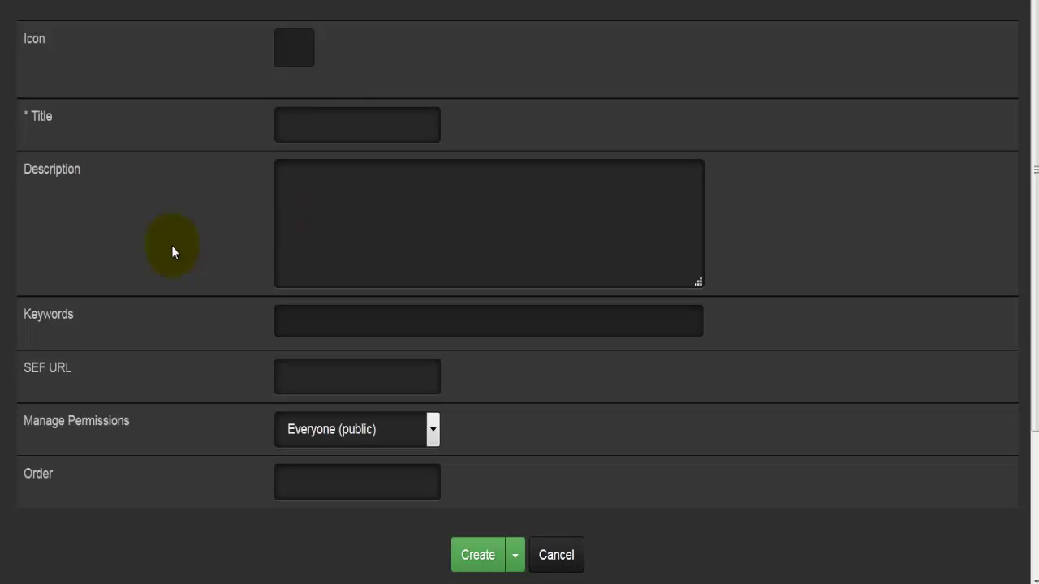
Step: Examine the new category's keywords, SEF URL, Manage Permissions choices and order fields
{"action": "scroll", "coordinate": [171, 246], "scroll_direction": "down", "scroll_amount": 2}
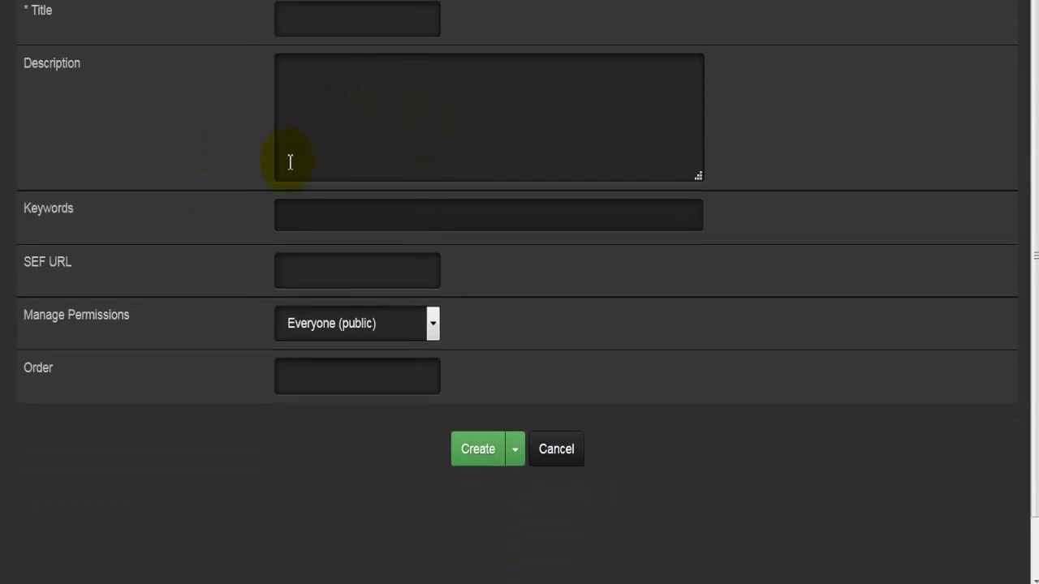
{"action": "left_click", "coordinate": [301, 219]}
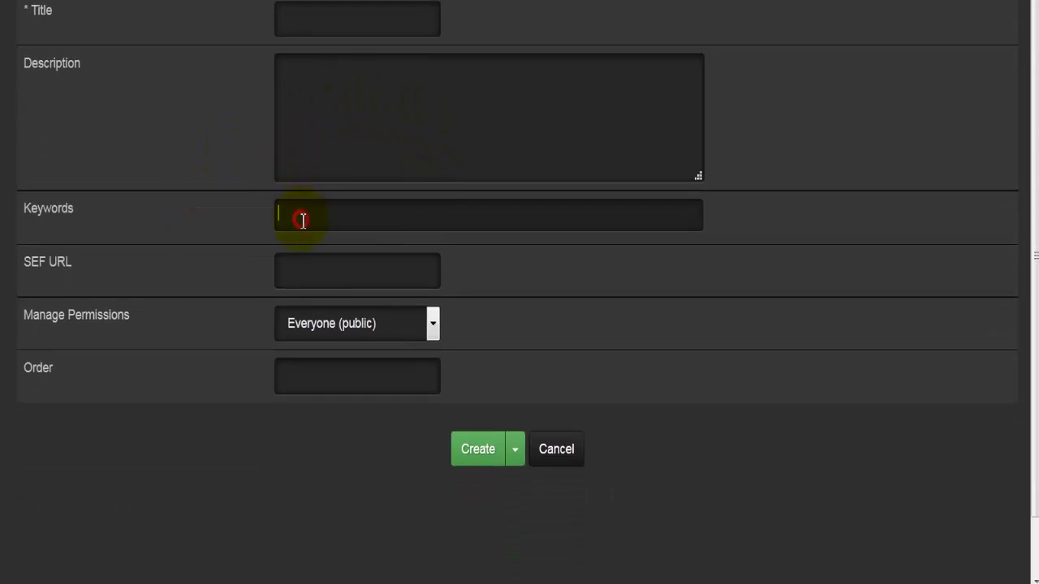
{"action": "left_click", "coordinate": [286, 269]}
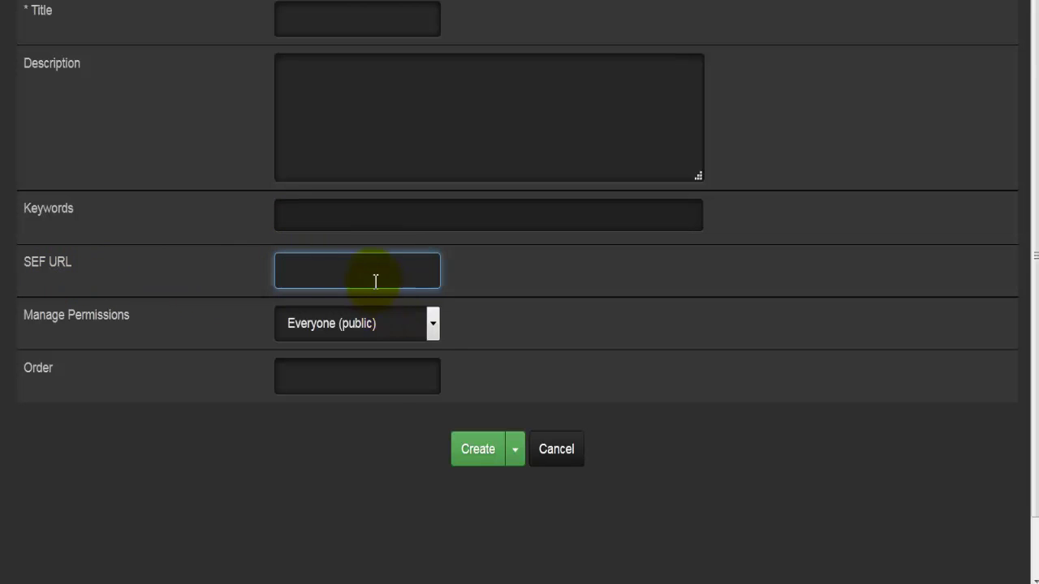
{"action": "left_click", "coordinate": [345, 339]}
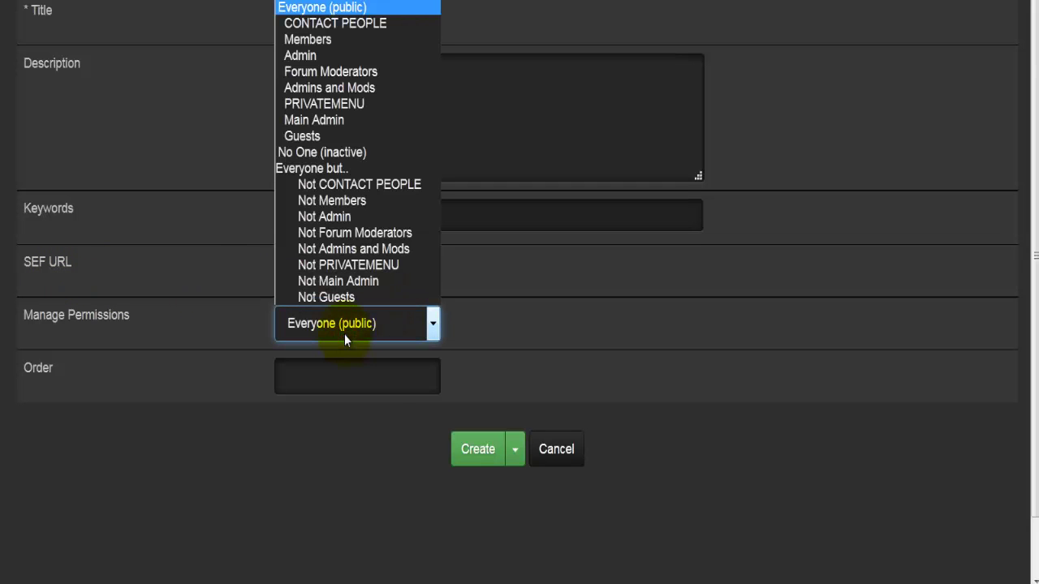
{"action": "left_click", "coordinate": [324, 375]}
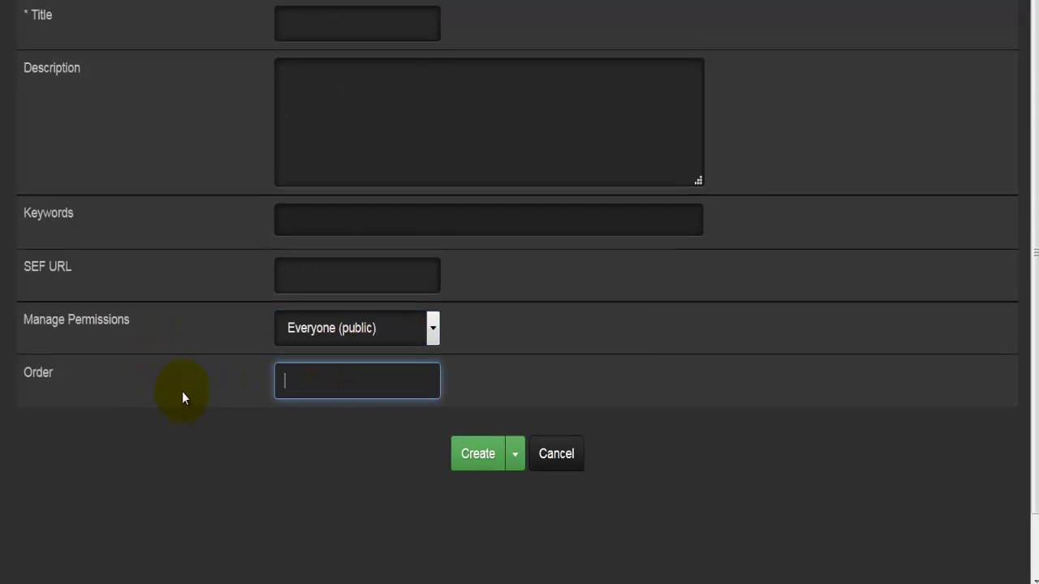
{"action": "scroll", "coordinate": [202, 240], "scroll_direction": "up", "scroll_amount": 2}
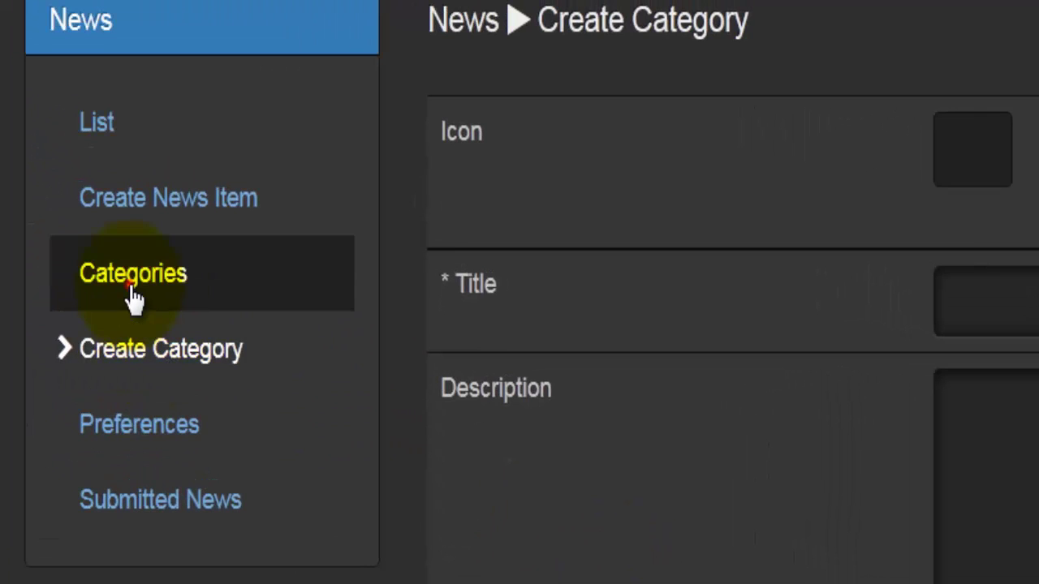
Step: View the list of news categories, then open the form for creating a news item and look over its SEO and Advanced Options sections
{"action": "left_click", "coordinate": [130, 284]}
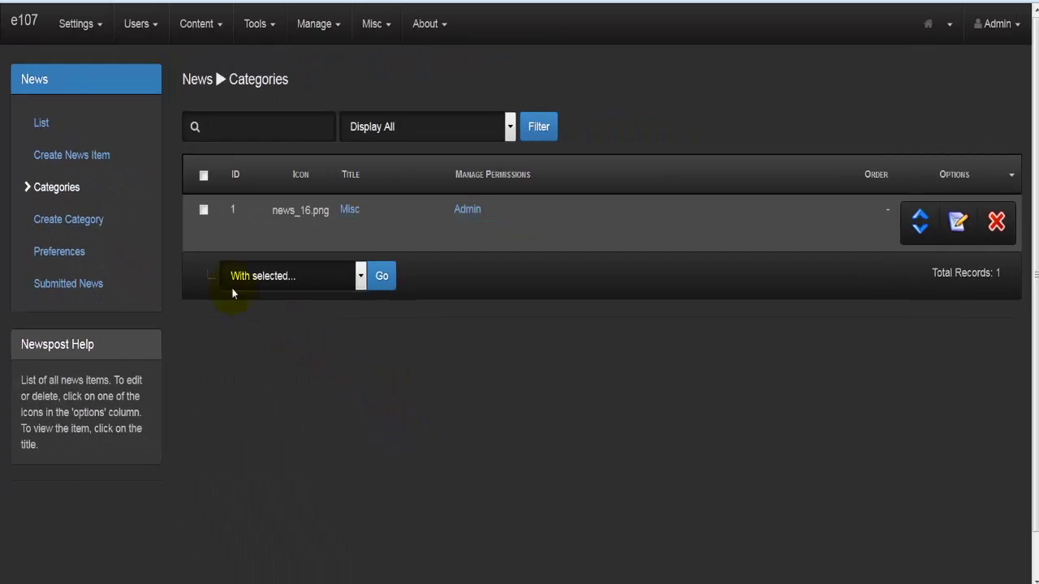
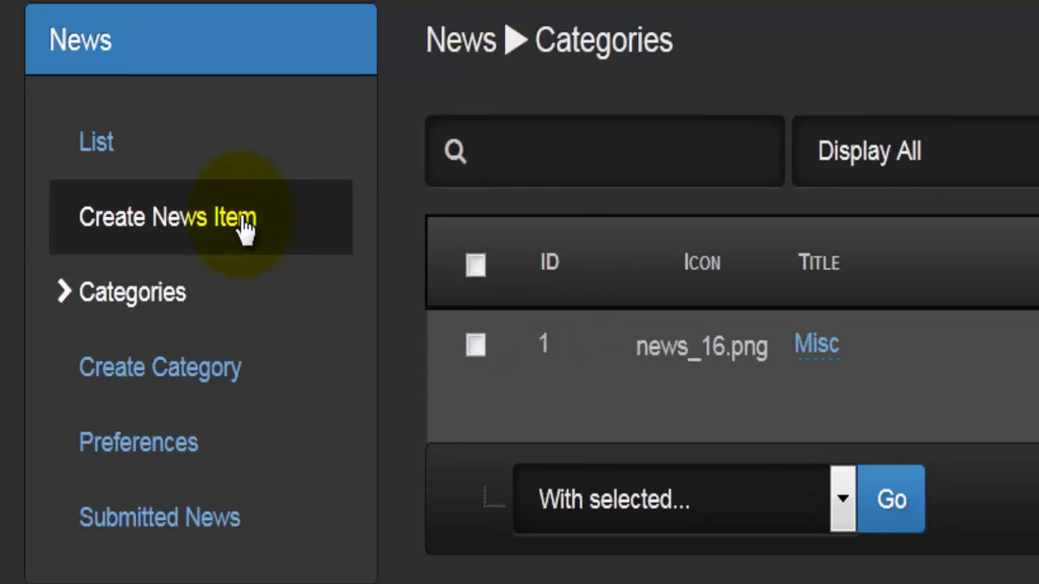
{"action": "left_click", "coordinate": [237, 230]}
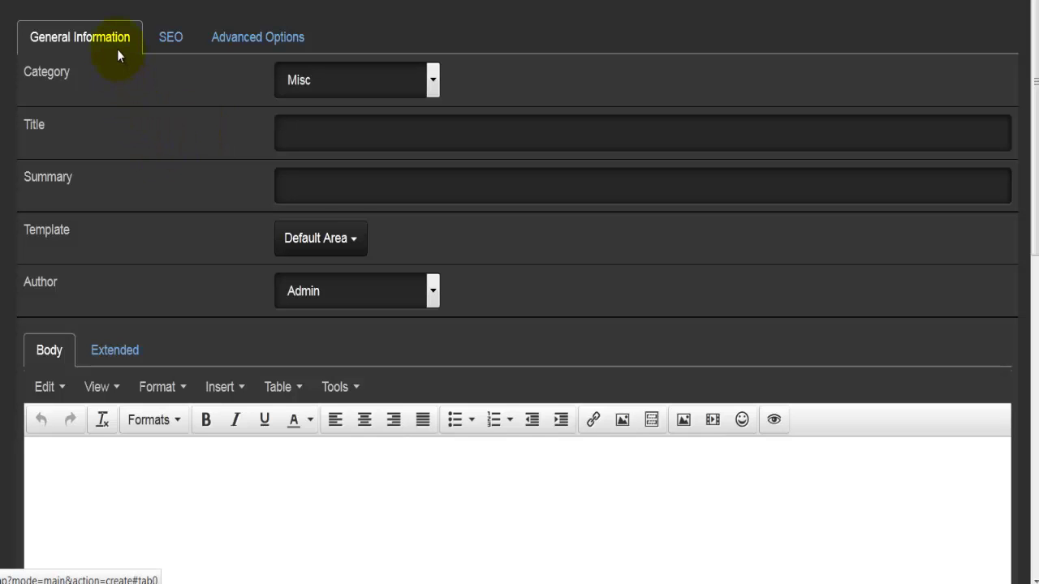
{"action": "left_click", "coordinate": [169, 37]}
{"action": "left_click", "coordinate": [225, 37]}
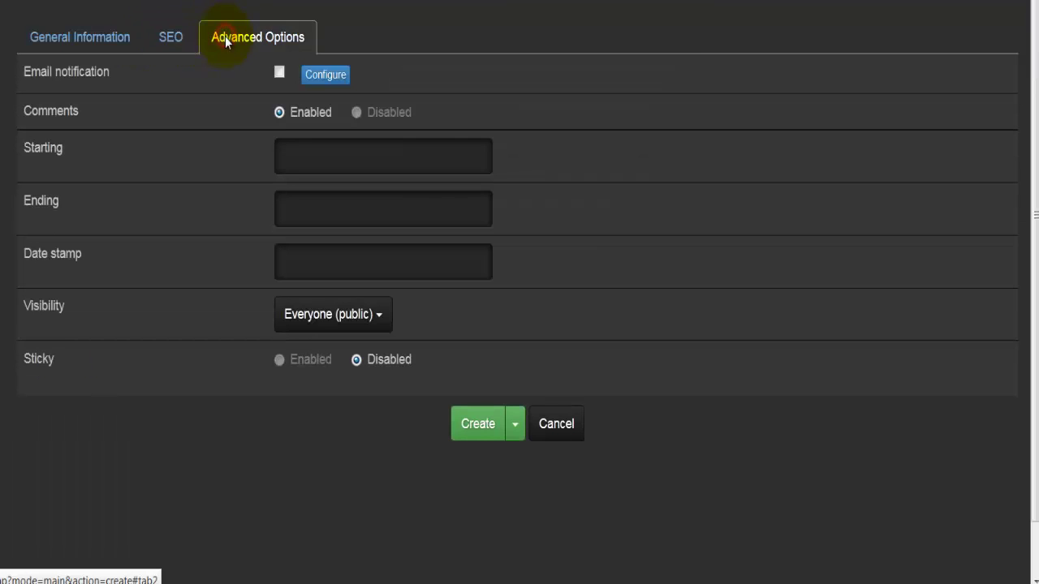
{"action": "left_click", "coordinate": [91, 36]}
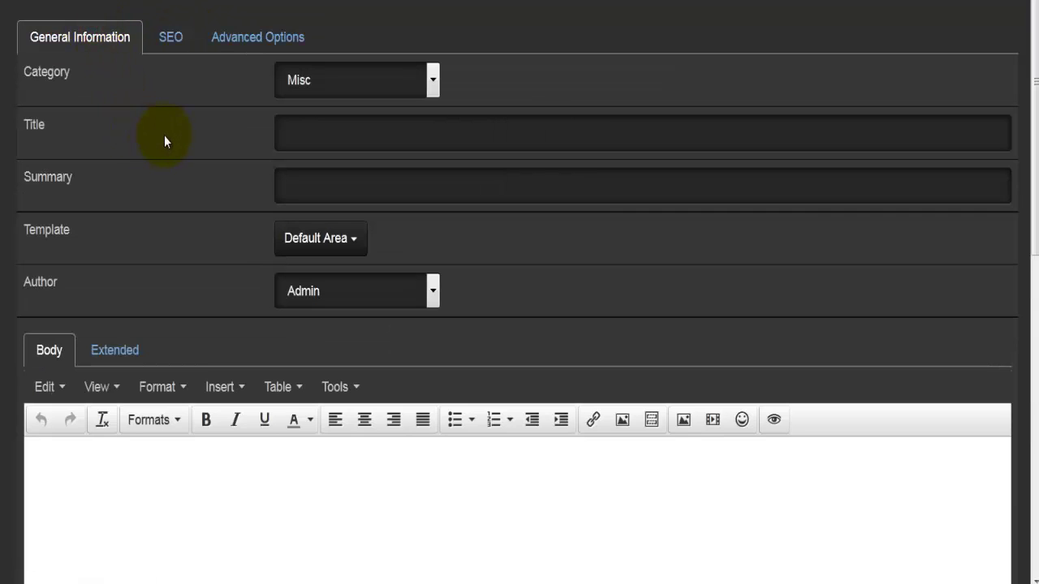
Step: Examine the new news item's Category choices, Title and Summary fields, and the available Template areas
{"action": "left_click", "coordinate": [289, 79]}
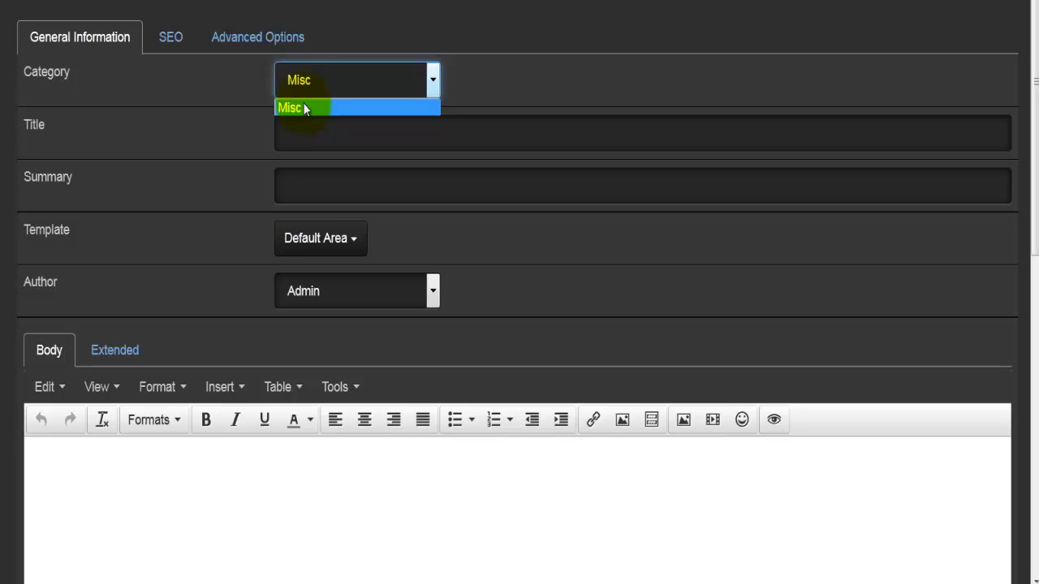
{"action": "left_click", "coordinate": [226, 142]}
{"action": "left_click", "coordinate": [297, 143]}
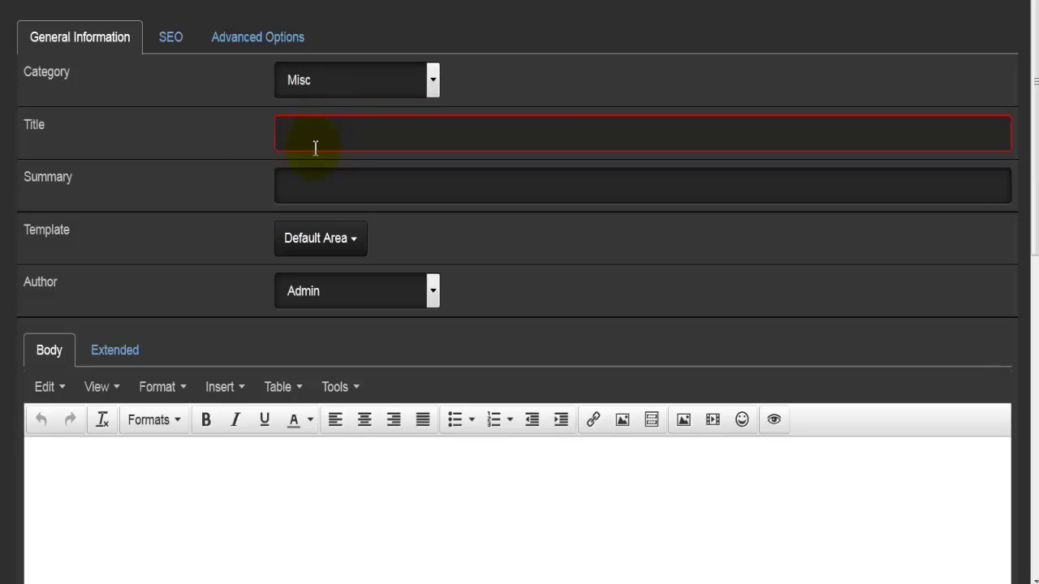
{"action": "left_click", "coordinate": [279, 185]}
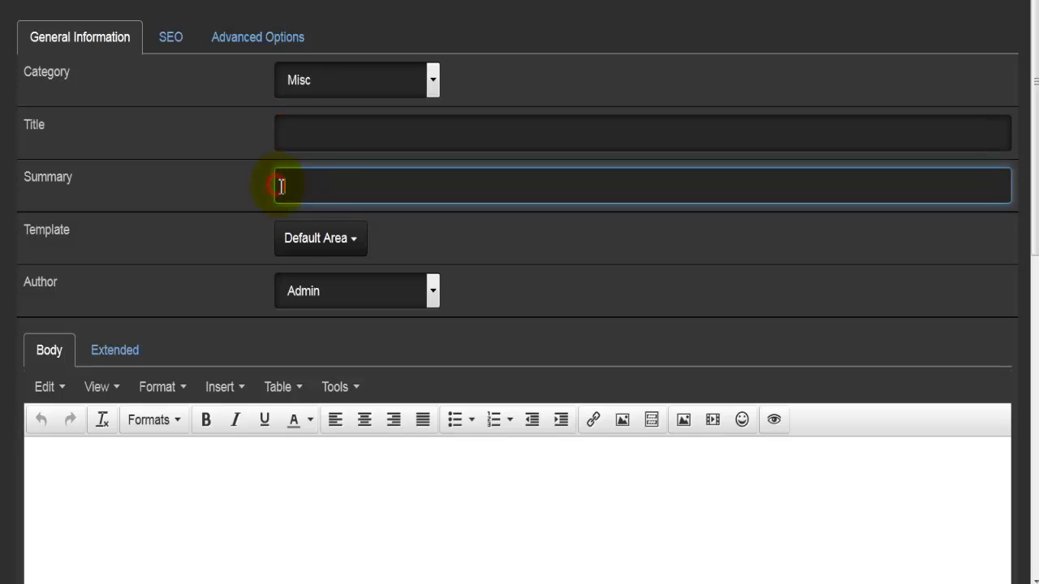
{"action": "left_click", "coordinate": [302, 236]}
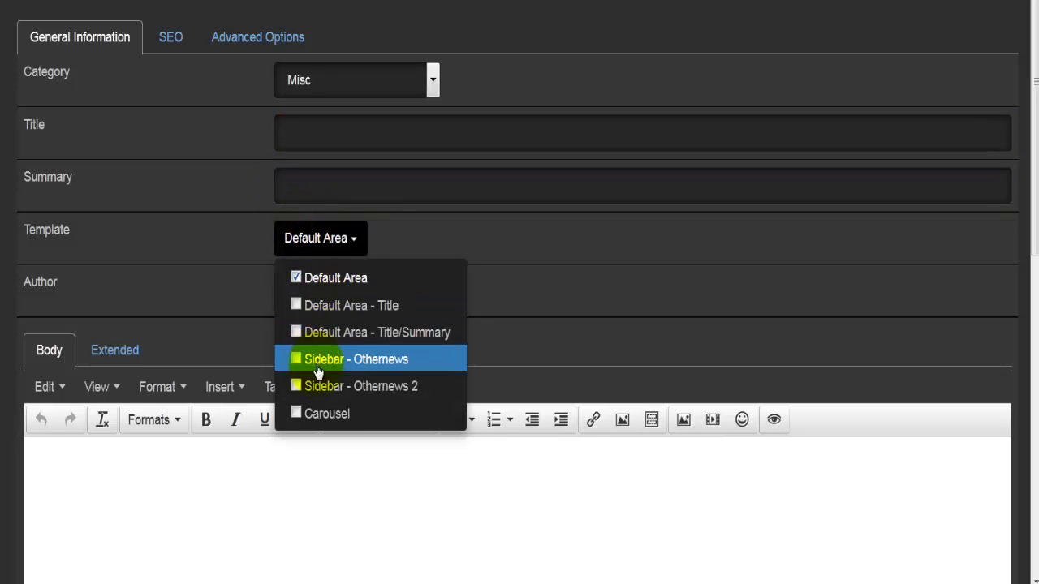
{"action": "left_click", "coordinate": [207, 274]}
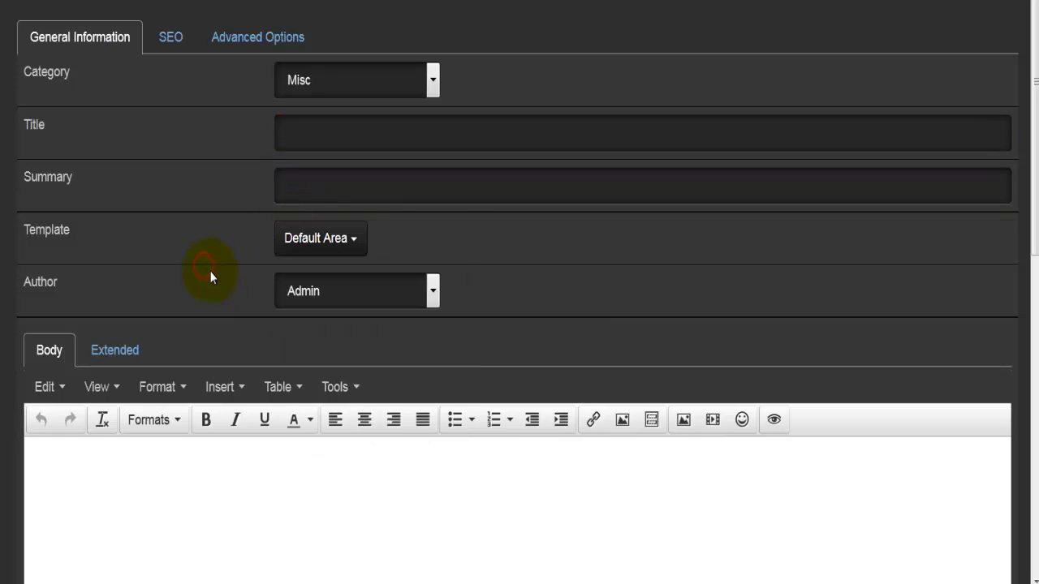
Step: Review the Author choices for the new news item and keep Admin selected
{"action": "scroll", "coordinate": [243, 268], "scroll_direction": "down", "scroll_amount": 1}
{"action": "left_click", "coordinate": [354, 187]}
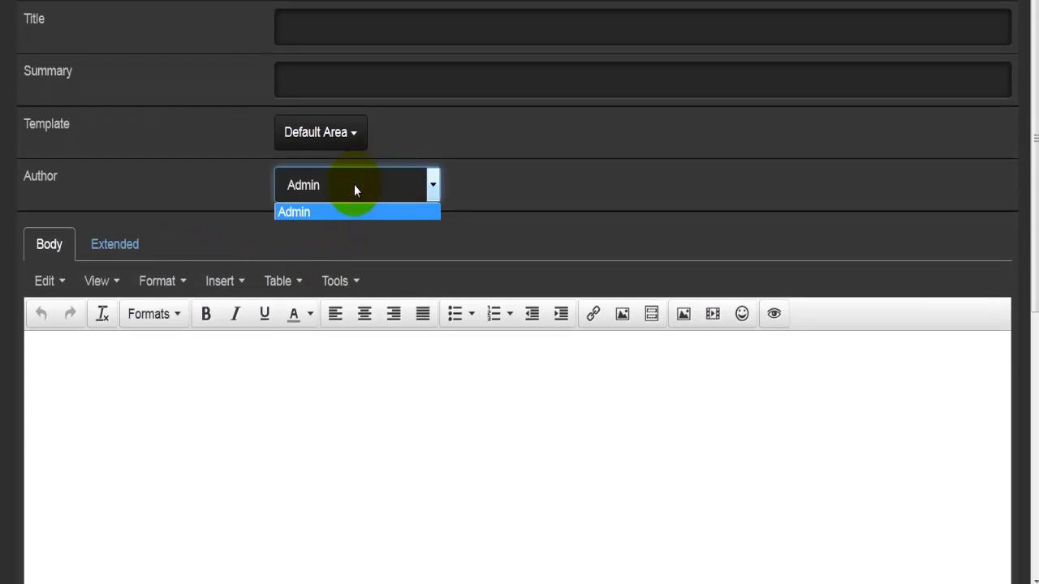
{"action": "left_click", "coordinate": [354, 184]}
{"action": "left_click", "coordinate": [283, 183]}
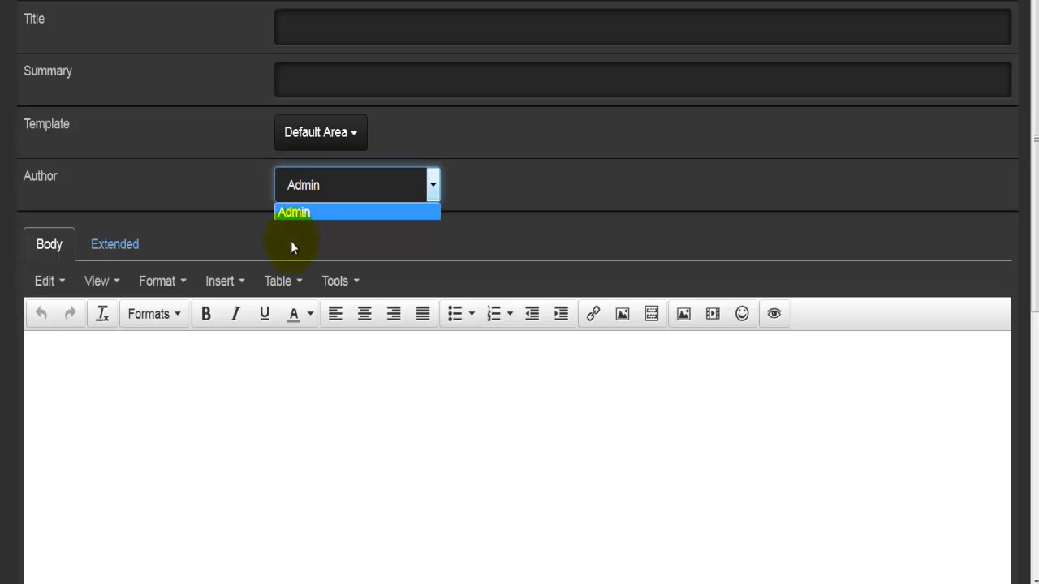
{"action": "left_click", "coordinate": [290, 211]}
Step: Examine the new news item's Body and Extended text editors and its Image/Video slots
{"action": "scroll", "coordinate": [250, 304], "scroll_direction": "down", "scroll_amount": 1}
{"action": "scroll", "coordinate": [190, 306], "scroll_direction": "down", "scroll_amount": 3}
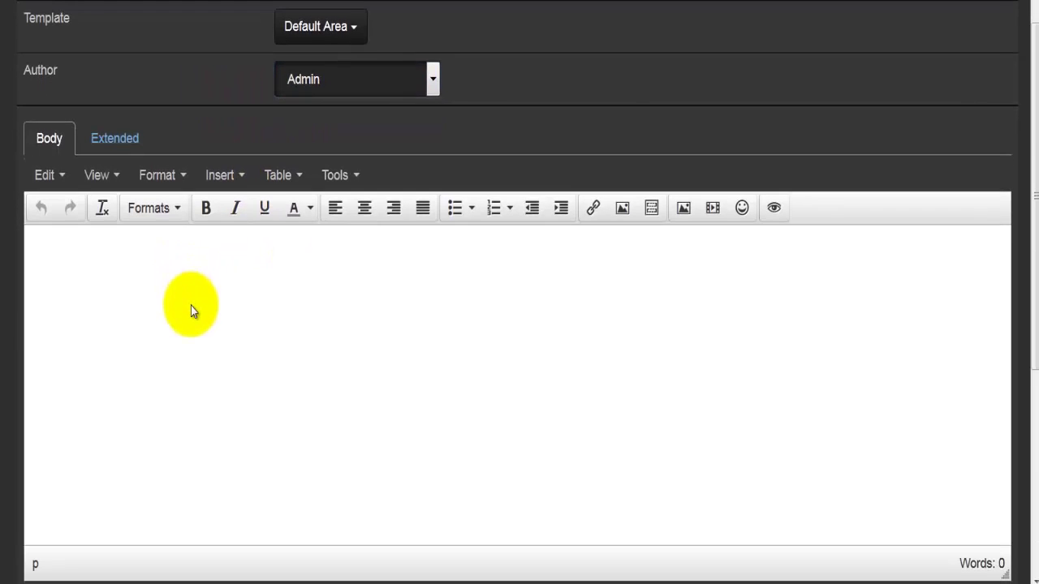
{"action": "left_click", "coordinate": [115, 33]}
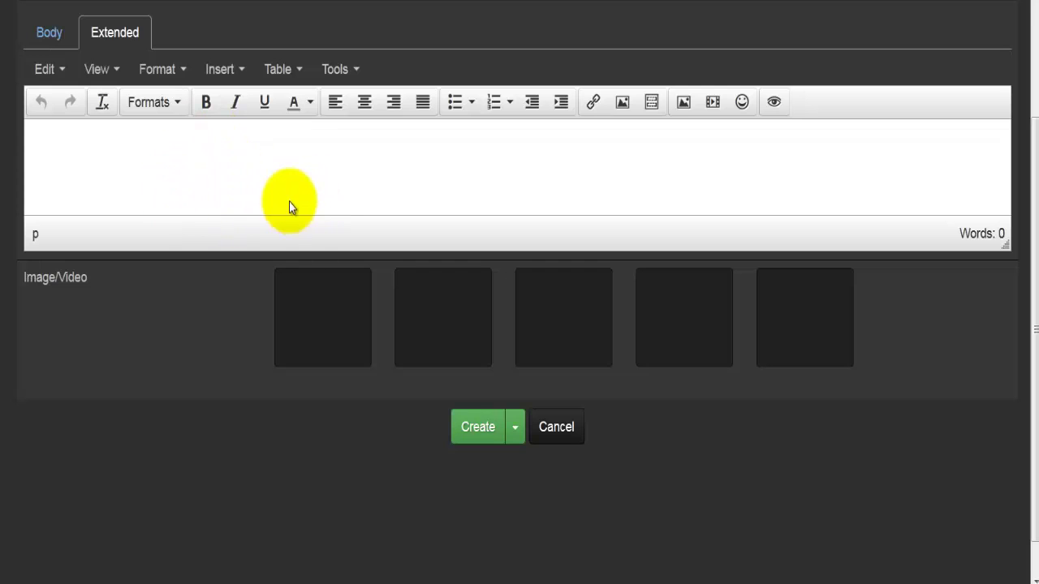
{"action": "left_click", "coordinate": [55, 36]}
{"action": "scroll", "coordinate": [230, 295], "scroll_direction": "down", "scroll_amount": 5}
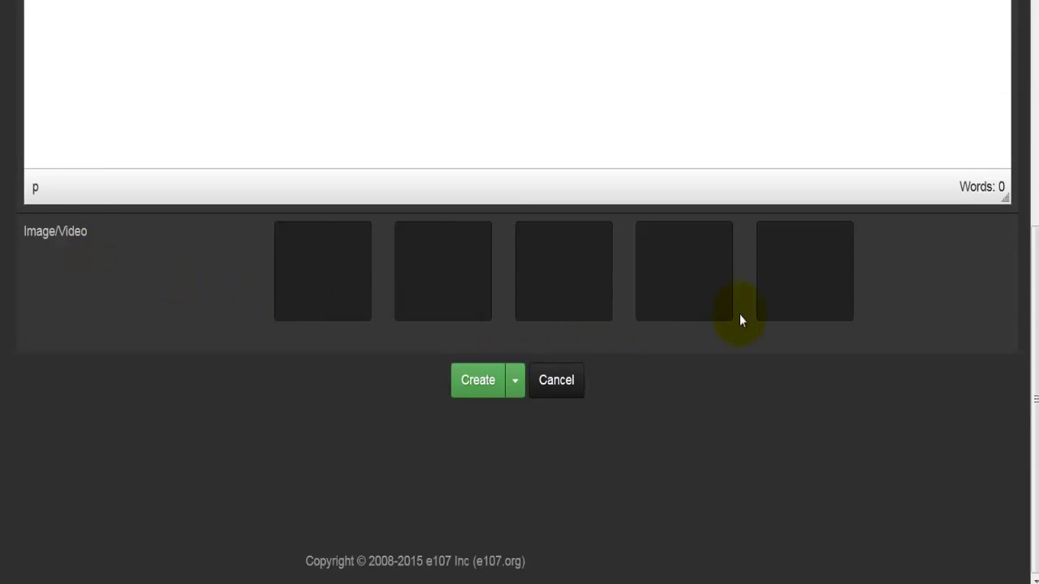
Step: Open the news preferences and review the choices for the default template
{"action": "scroll", "coordinate": [233, 387], "scroll_direction": "up", "scroll_amount": 3}
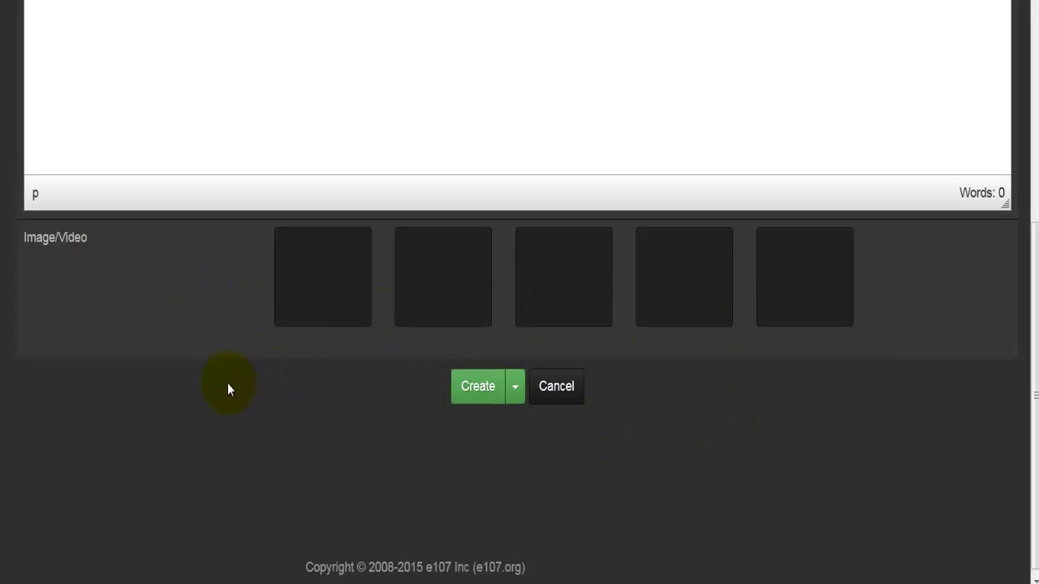
{"action": "scroll", "coordinate": [149, 440], "scroll_direction": "up", "scroll_amount": 5}
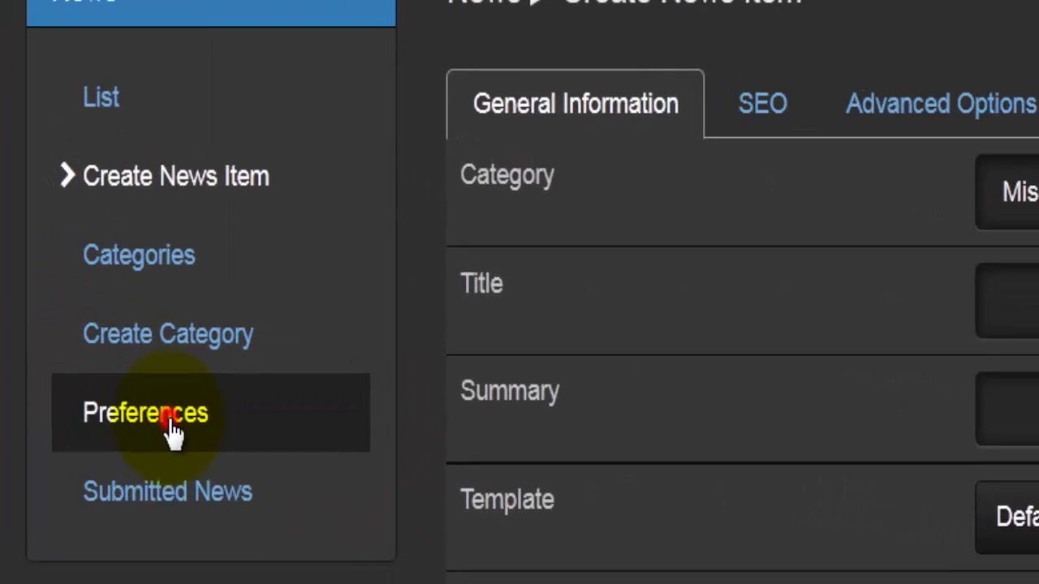
{"action": "left_click", "coordinate": [70, 346]}
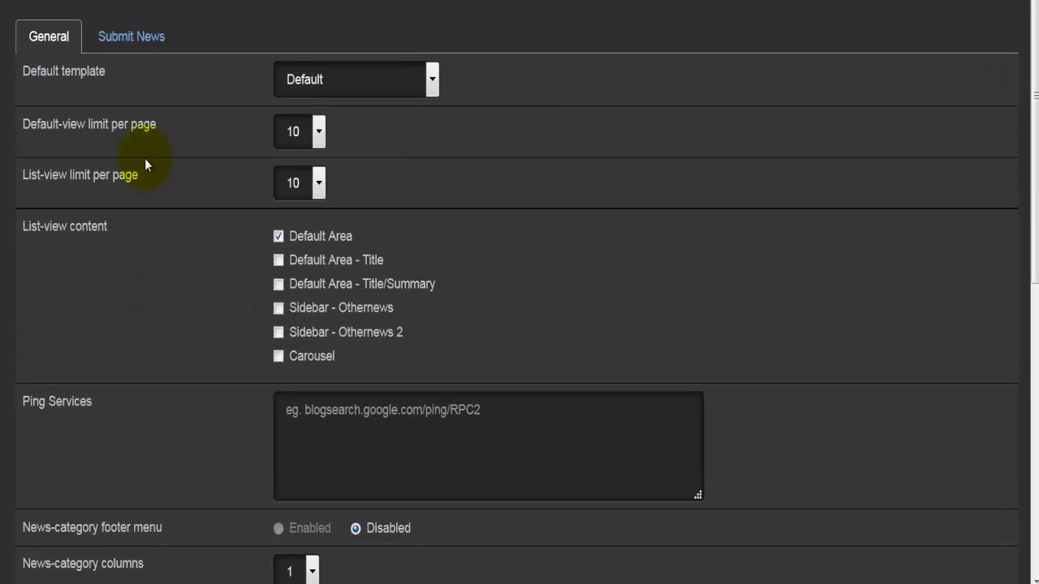
{"action": "left_click", "coordinate": [350, 101]}
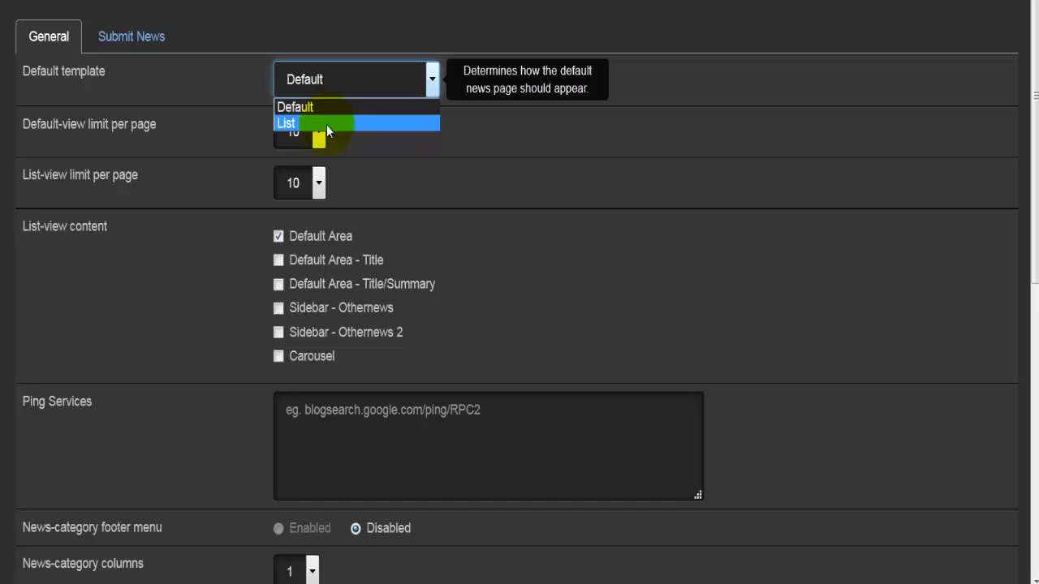
{"action": "left_click", "coordinate": [193, 136]}
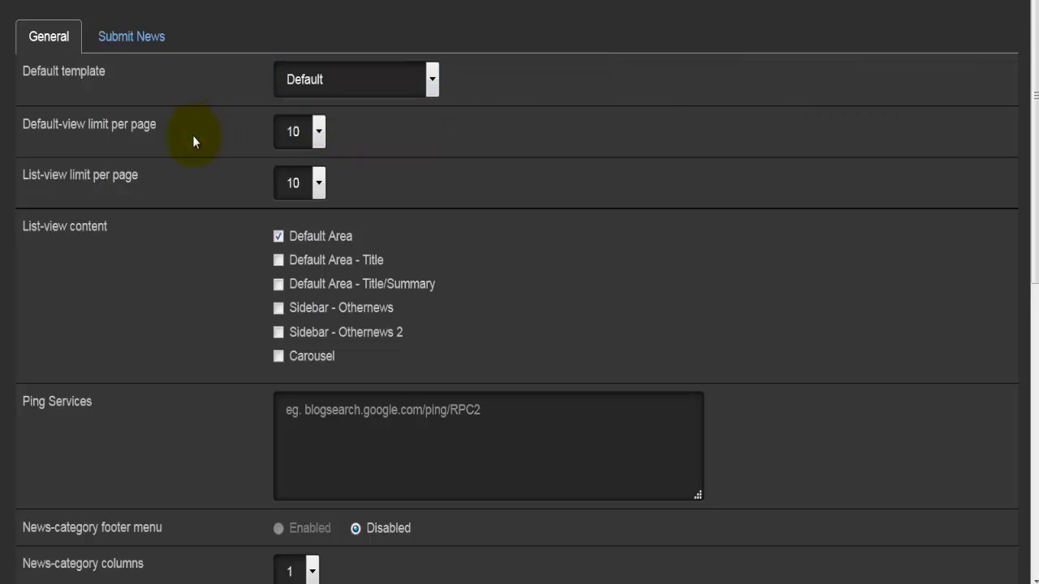
Step: Review the available values for the default-view and list-view limits per page
{"action": "left_click", "coordinate": [302, 130]}
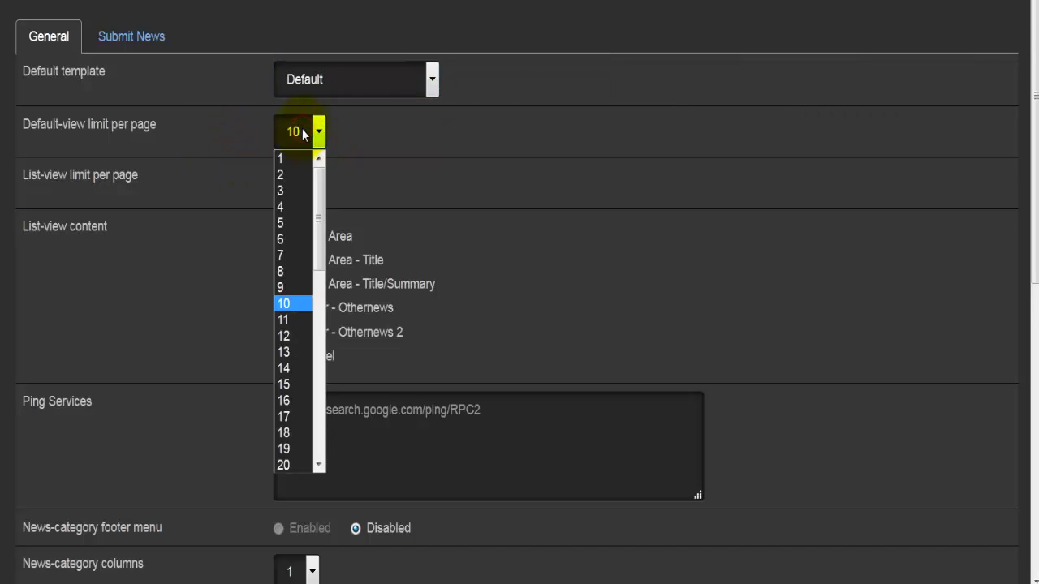
{"action": "left_click", "coordinate": [302, 132]}
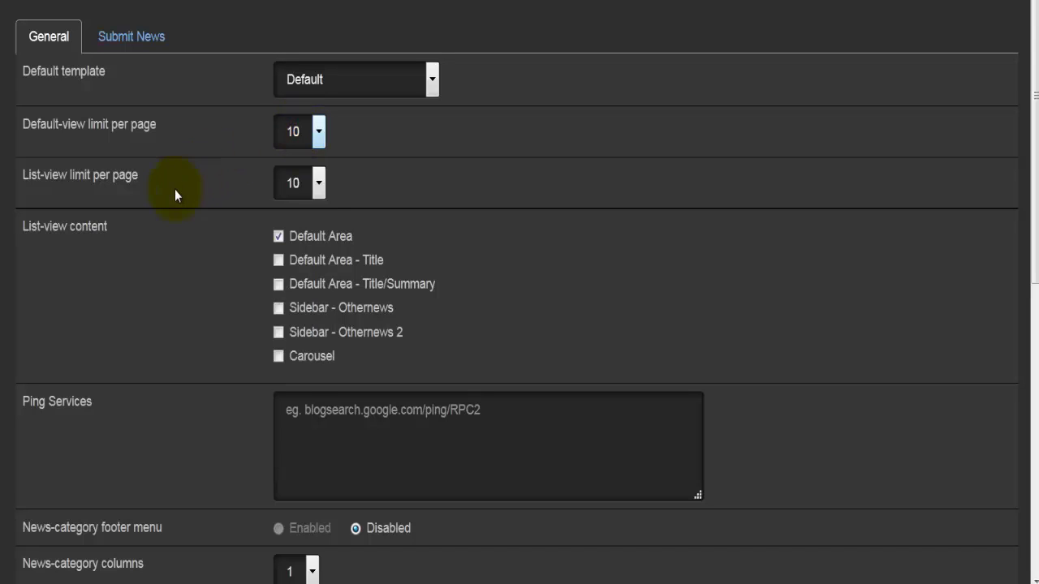
{"action": "left_click", "coordinate": [292, 186]}
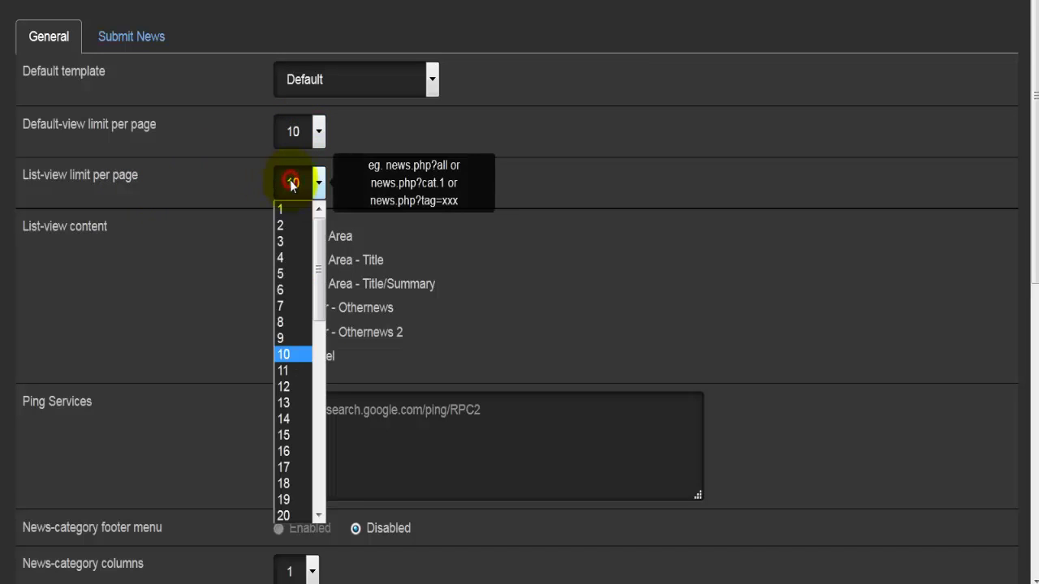
{"action": "left_click", "coordinate": [152, 253]}
Step: Add Default Area - Title, Default Area - Title/Summary, Sidebar - Othernews, Sidebar - Othernews 2 and Carousel to the list-view content
{"action": "scroll", "coordinate": [152, 254], "scroll_direction": "down", "scroll_amount": 2}
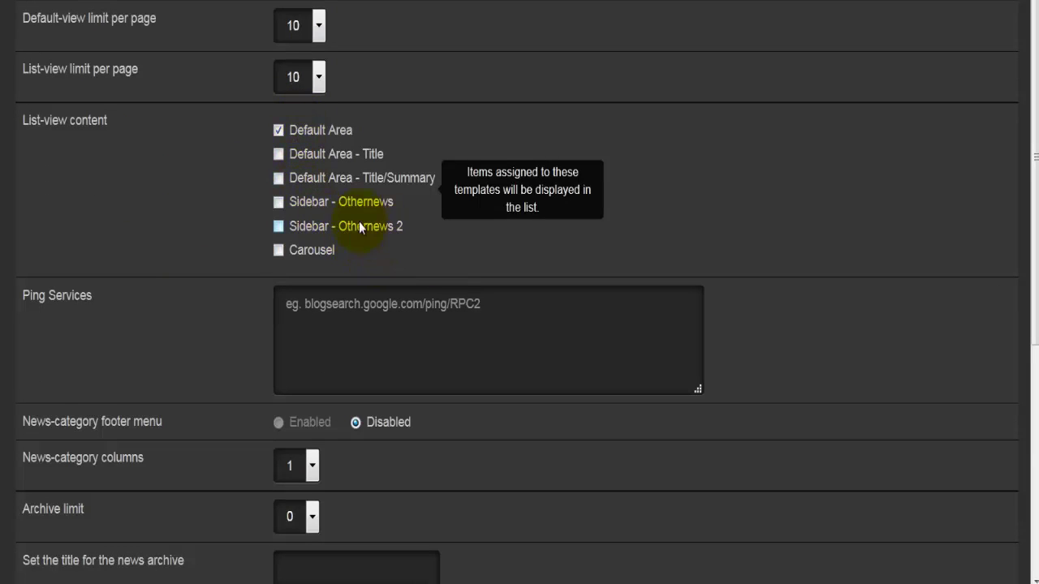
{"action": "left_click", "coordinate": [279, 178]}
{"action": "left_click", "coordinate": [278, 201]}
{"action": "left_click", "coordinate": [279, 225]}
{"action": "left_click", "coordinate": [278, 250]}
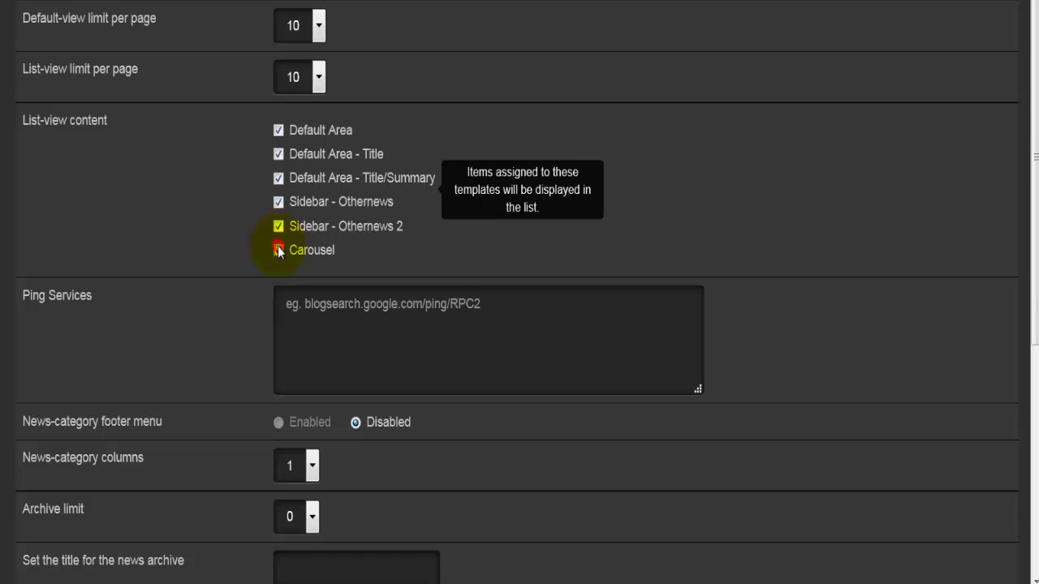
{"action": "left_click", "coordinate": [226, 205]}
Step: Examine the Ping Services field, including its example address and usage hint
{"action": "scroll", "coordinate": [213, 254], "scroll_direction": "down", "scroll_amount": 2}
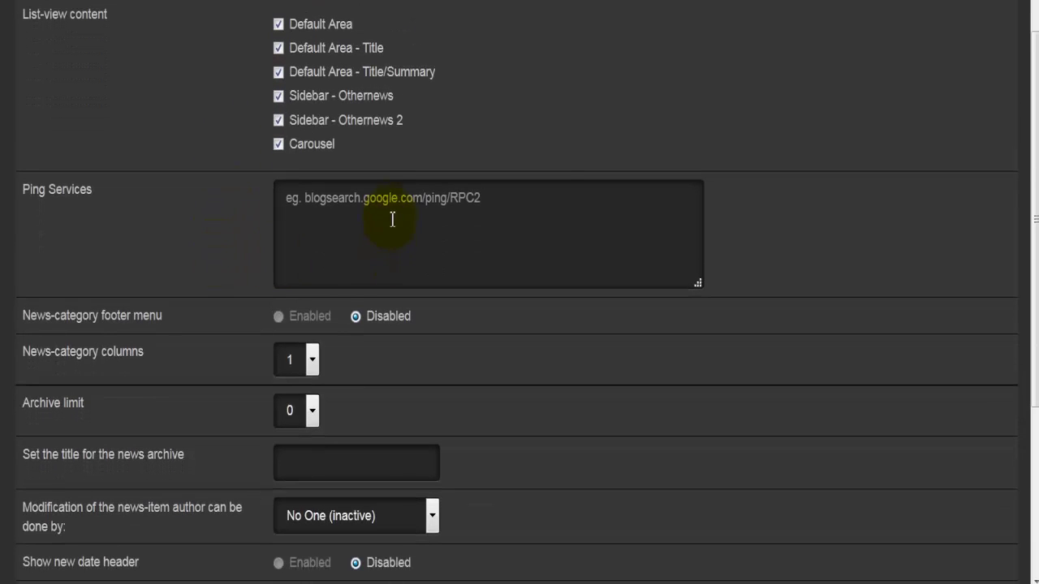
{"action": "left_click", "coordinate": [389, 212]}
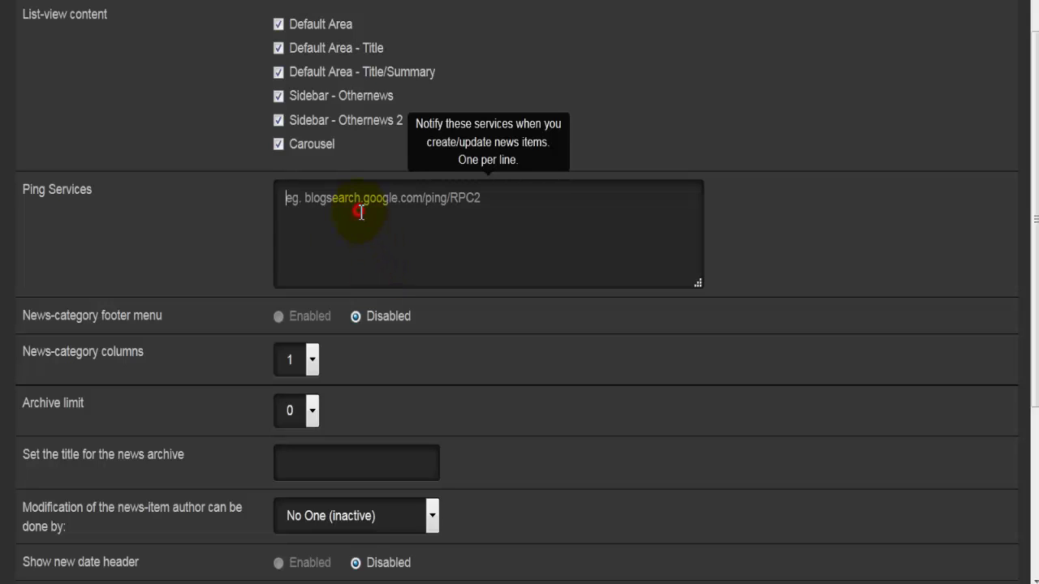
{"action": "left_click", "coordinate": [503, 201]}
{"action": "left_click", "coordinate": [317, 202]}
{"action": "left_click", "coordinate": [469, 201]}
{"action": "left_click", "coordinate": [307, 200]}
Step: Review the news-category footer menu and columns options, the archive limit and the news archive title field
{"action": "scroll", "coordinate": [338, 251], "scroll_direction": "down", "scroll_amount": 3}
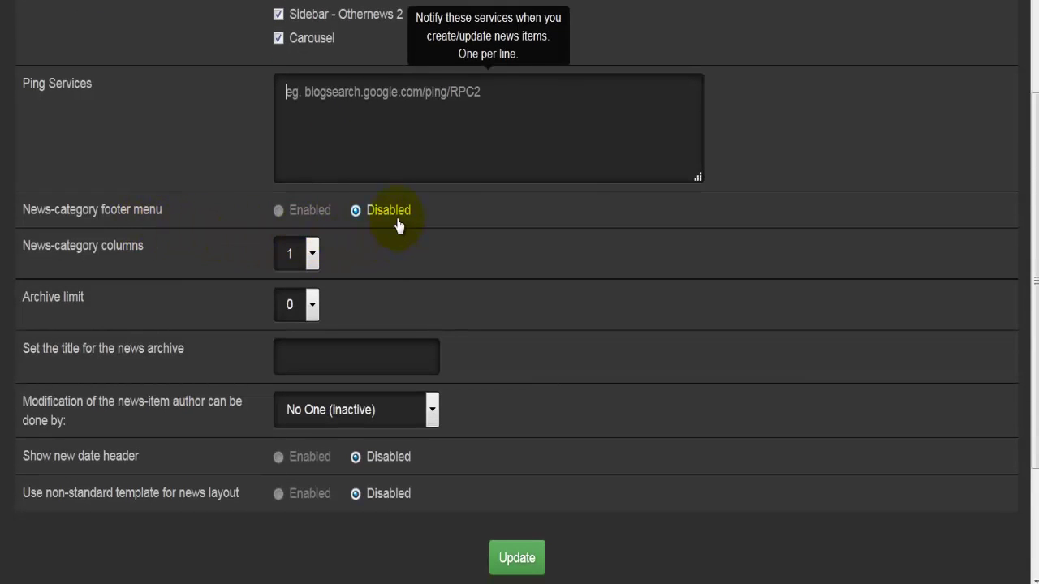
{"action": "left_click", "coordinate": [313, 252]}
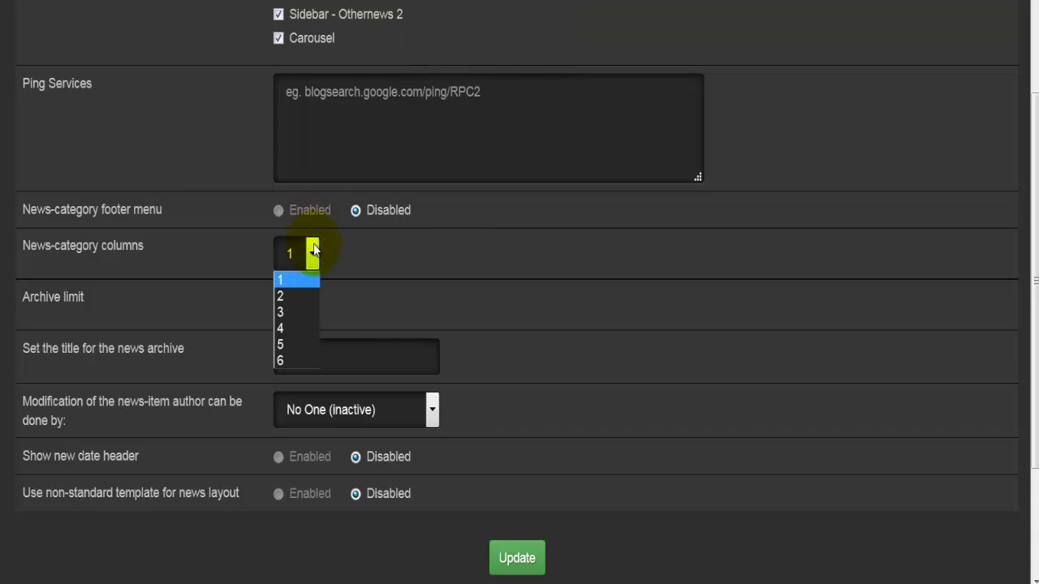
{"action": "left_click", "coordinate": [269, 360]}
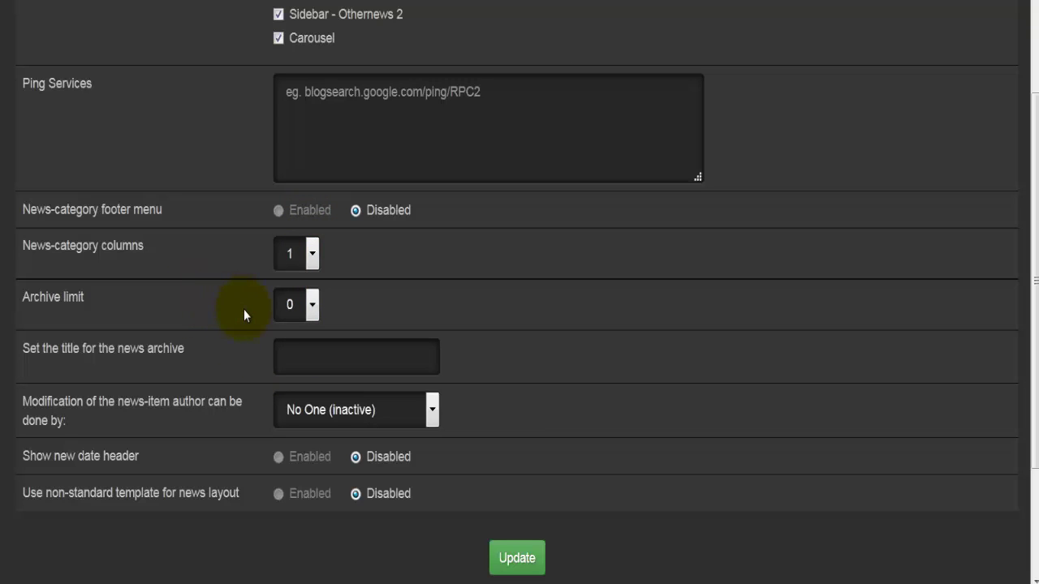
{"action": "left_click", "coordinate": [305, 308]}
{"action": "left_click", "coordinate": [197, 363]}
{"action": "left_click", "coordinate": [303, 363]}
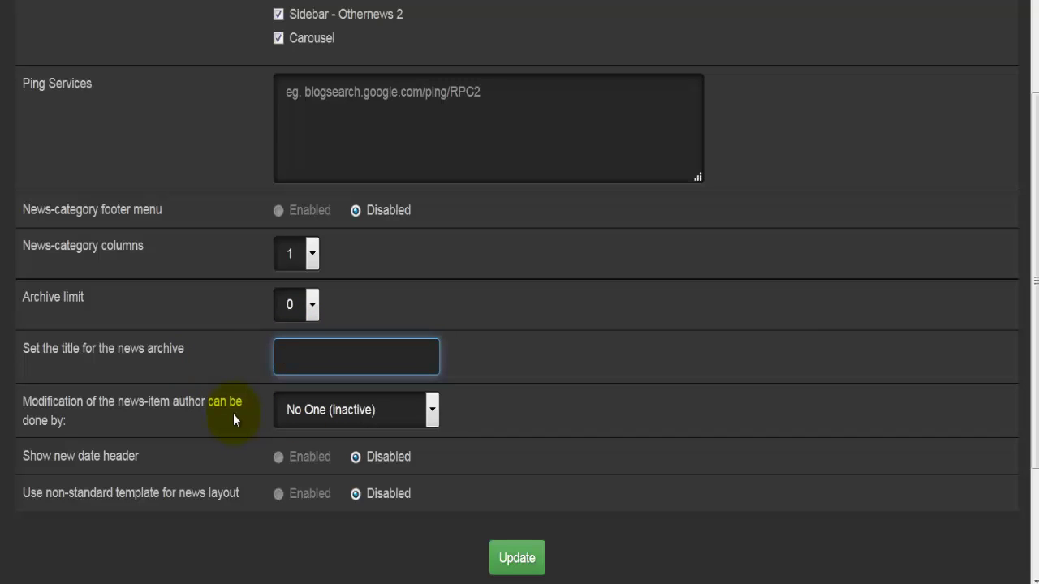
Step: Allow modification of the news-item author by Admin, and review the date header and non-standard template options
{"action": "left_click", "coordinate": [349, 412]}
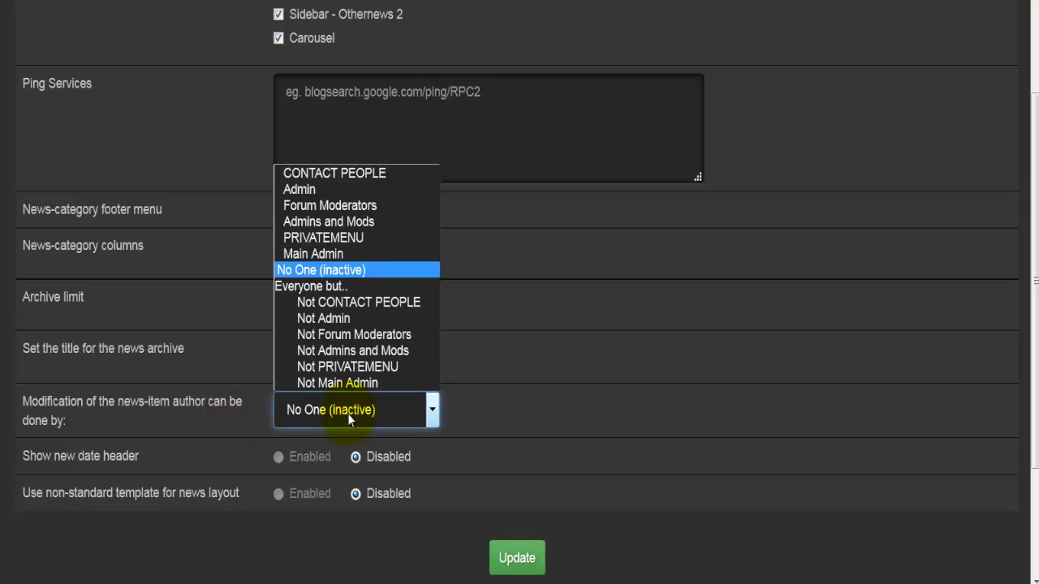
{"action": "left_click", "coordinate": [318, 193]}
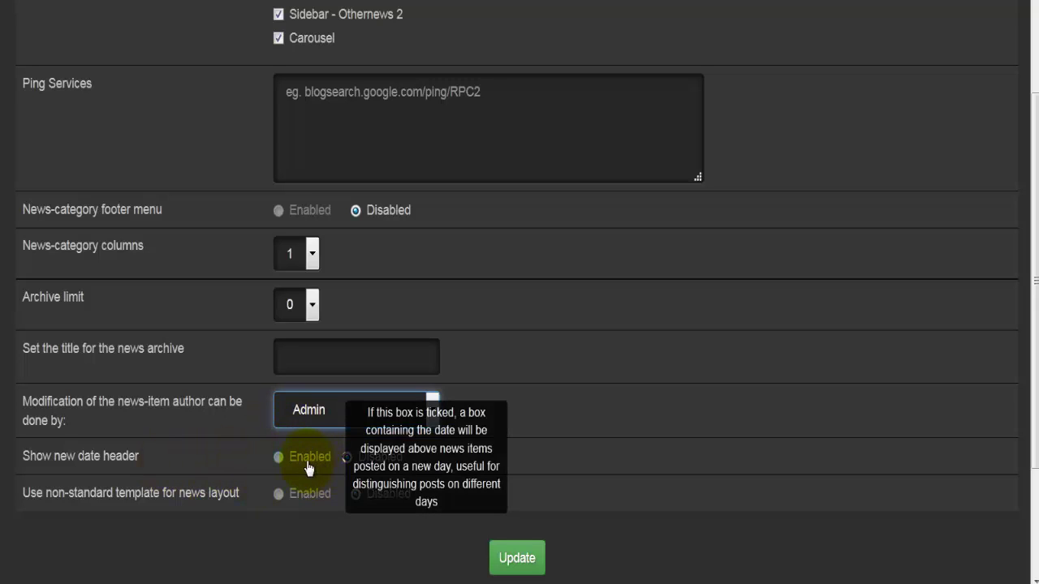
{"action": "left_click", "coordinate": [173, 525]}
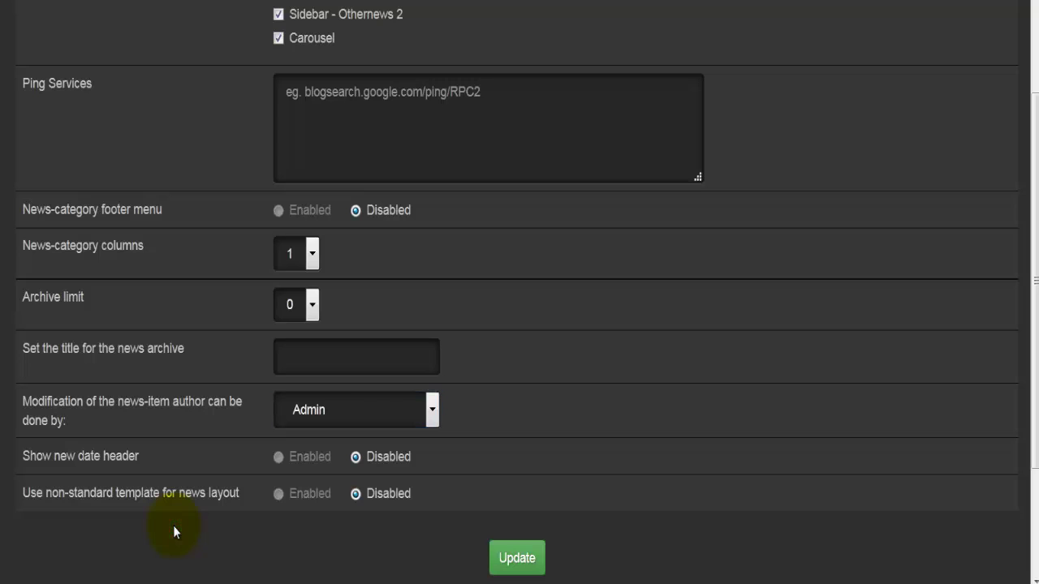
{"action": "scroll", "coordinate": [173, 526], "scroll_direction": "up", "scroll_amount": 3}
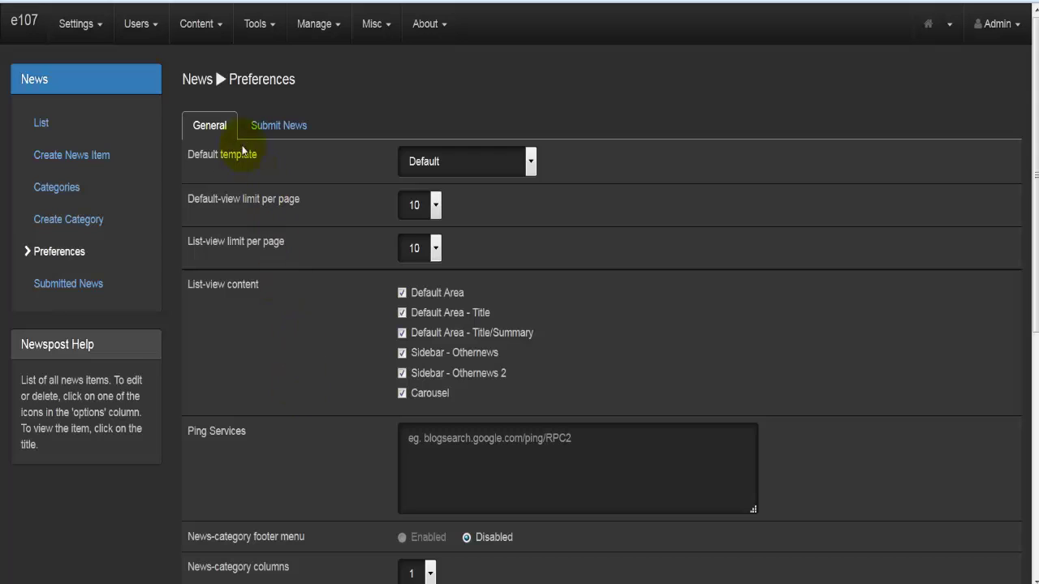
Step: In the Submit News preferences, allow access by Members and examine the editor for the text shown at the top of Submit News
{"action": "left_click", "coordinate": [278, 128]}
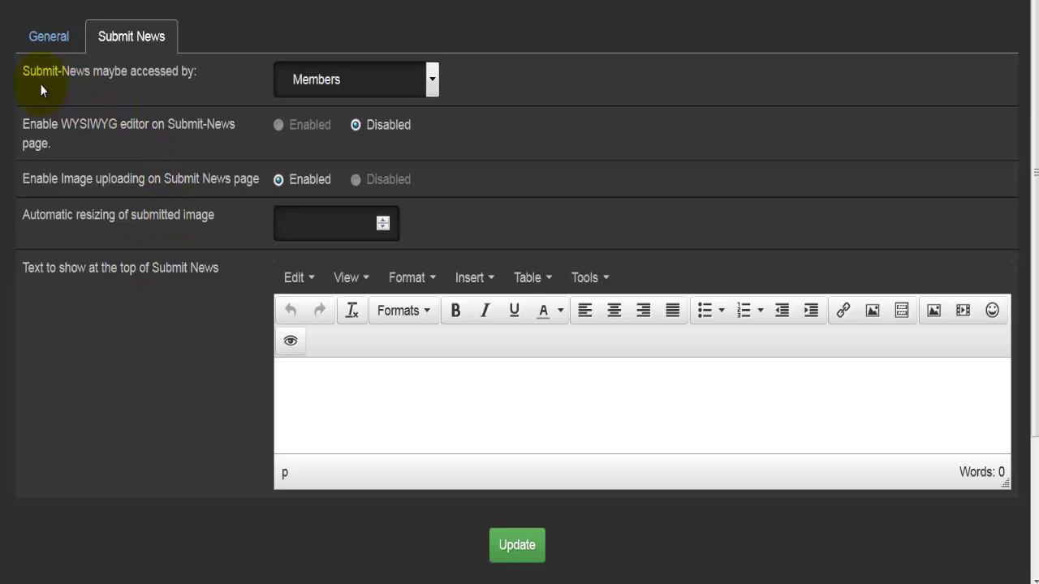
{"action": "left_click", "coordinate": [371, 85]}
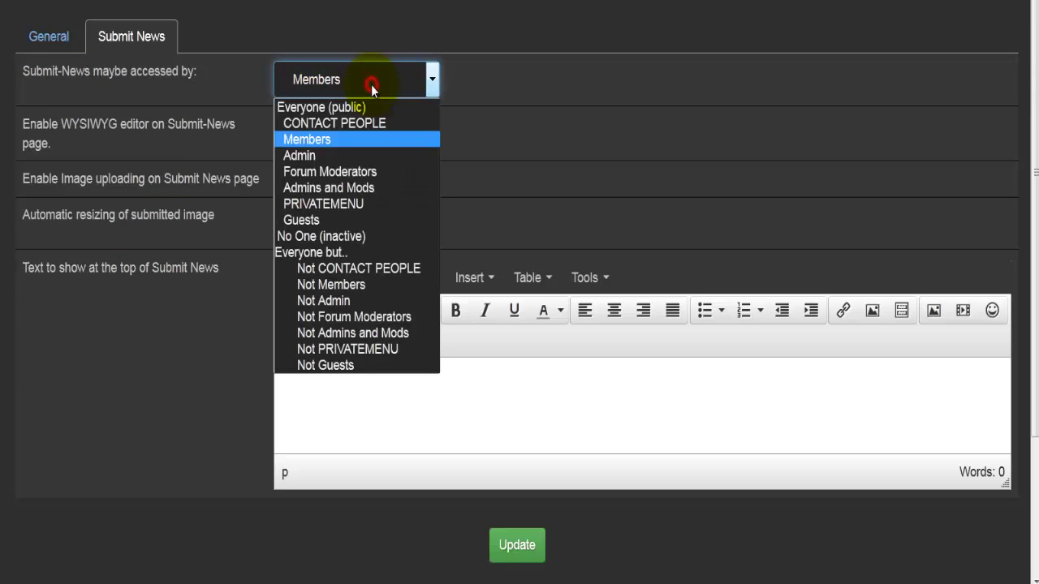
{"action": "left_click", "coordinate": [352, 143]}
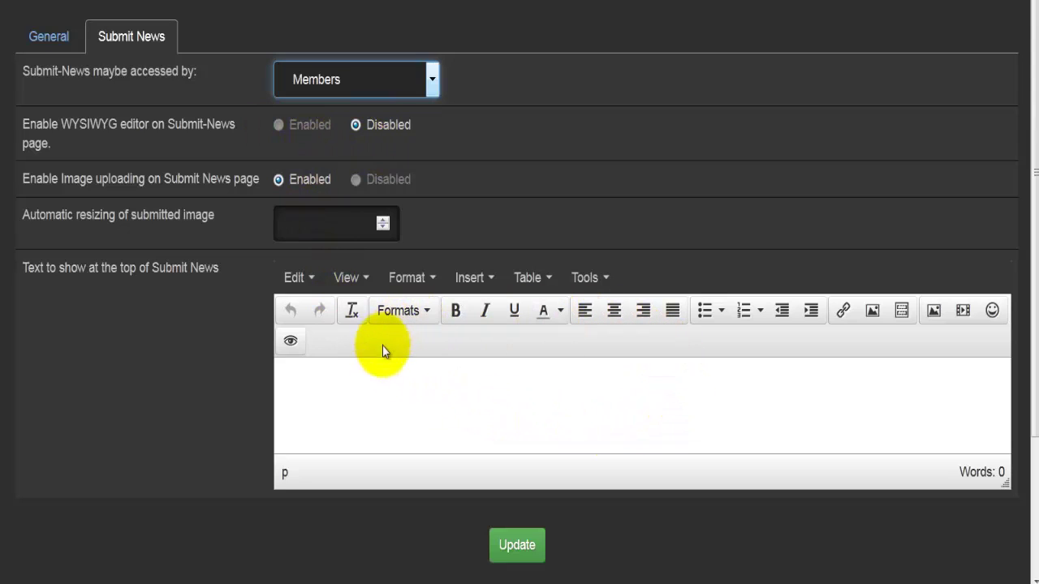
{"action": "left_click", "coordinate": [378, 385]}
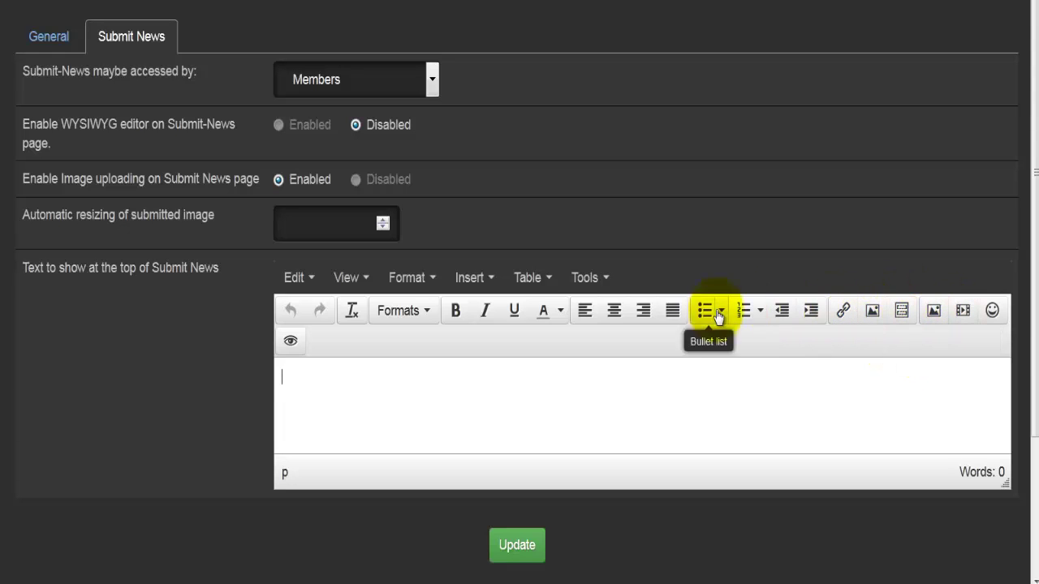
{"action": "left_click", "coordinate": [568, 395]}
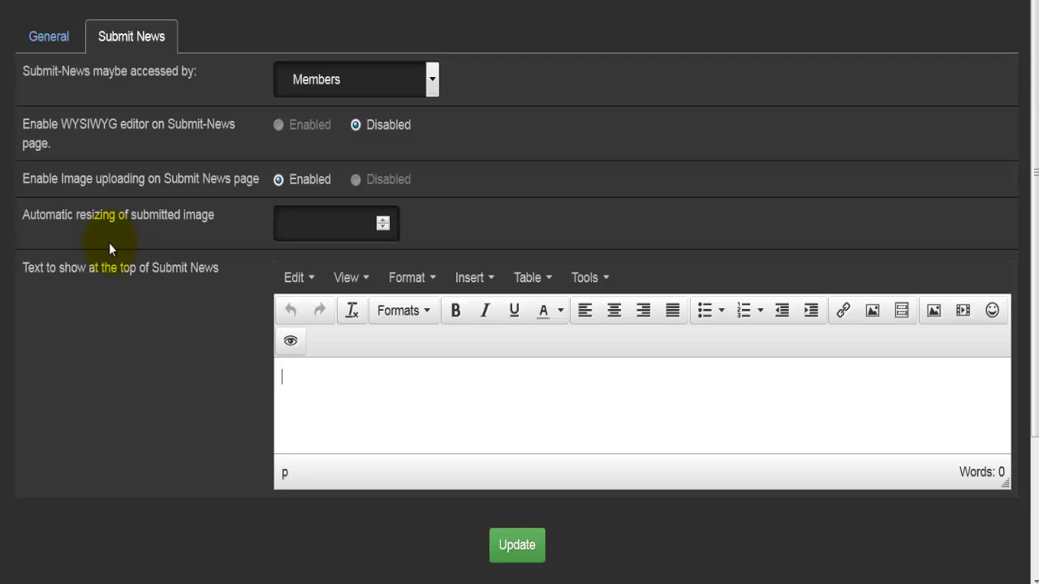
Step: Try an automatic resizing width of 1 pixel for submitted images and clear the value again
{"action": "left_click", "coordinate": [385, 220]}
{"action": "right_click", "coordinate": [389, 221]}
{"action": "left_click", "coordinate": [383, 223]}
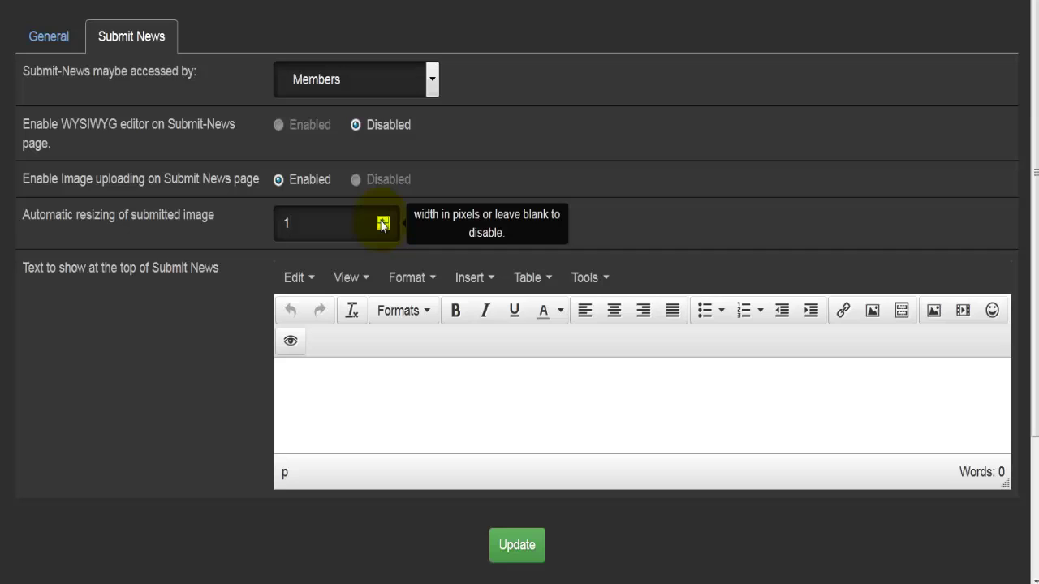
{"action": "key", "text": "BackSpace"}
{"action": "left_click", "coordinate": [191, 370]}
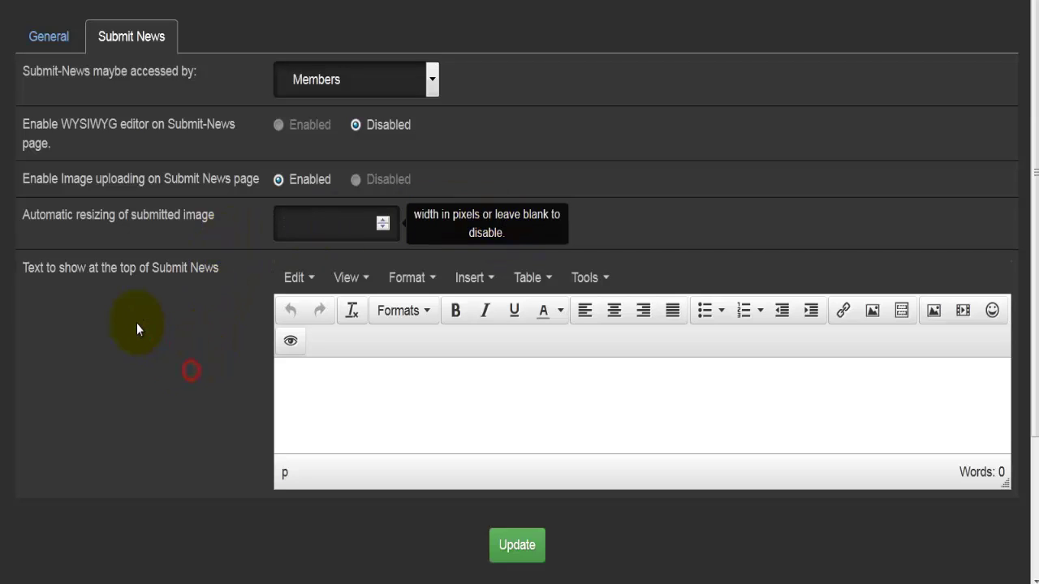
Step: Review the text area for the top of Submit News and open the list of submitted news
{"action": "left_click", "coordinate": [293, 396]}
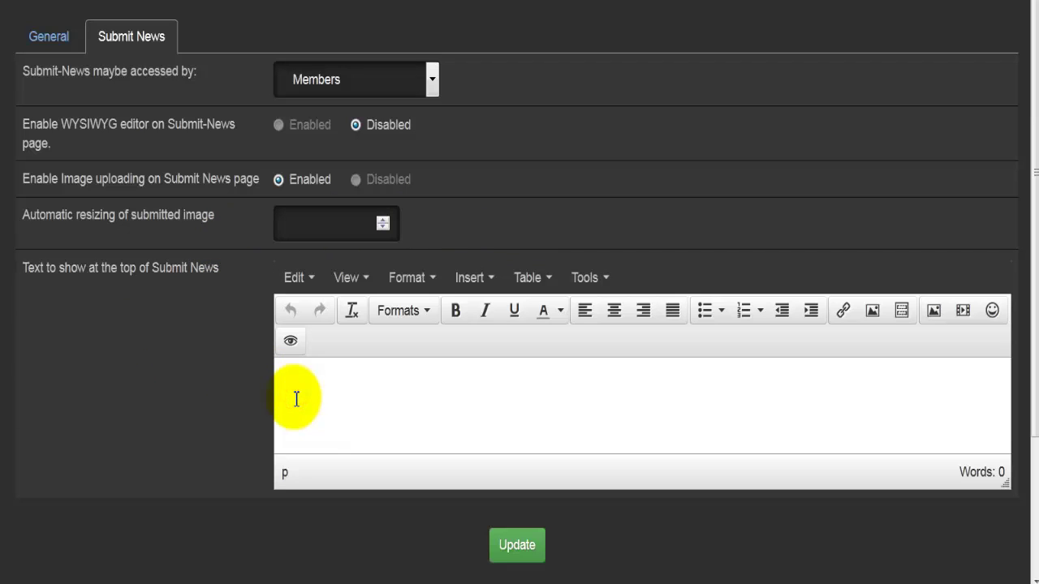
{"action": "scroll", "coordinate": [353, 395], "scroll_direction": "down", "scroll_amount": 2}
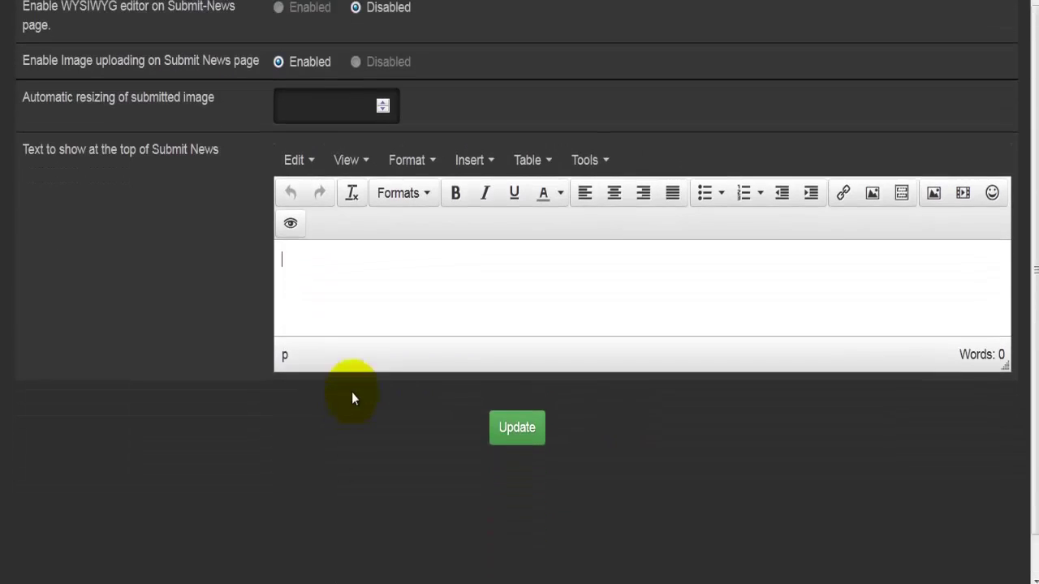
{"action": "scroll", "coordinate": [351, 398], "scroll_direction": "up", "scroll_amount": 2}
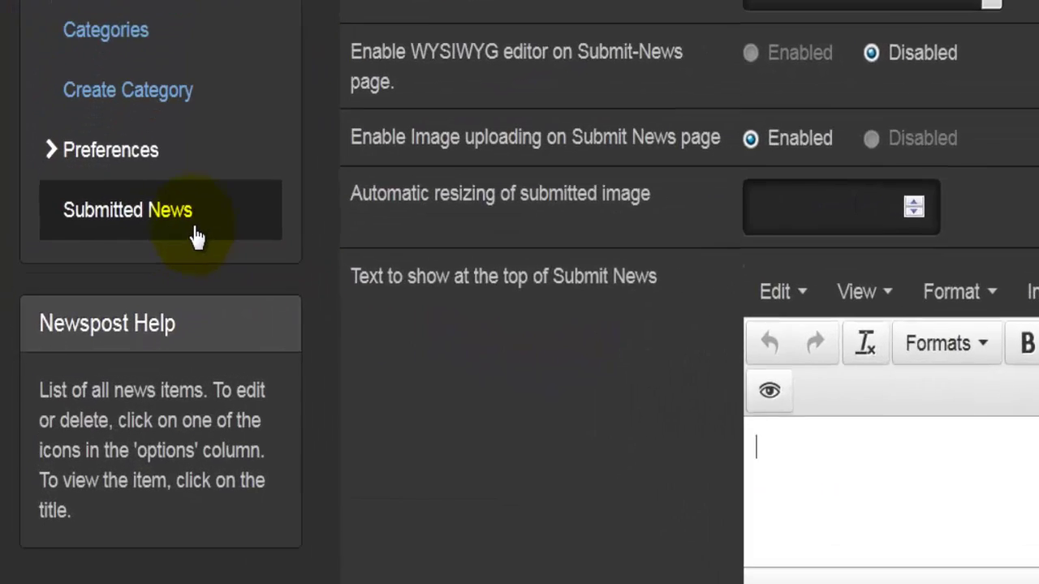
{"action": "left_click", "coordinate": [195, 235]}
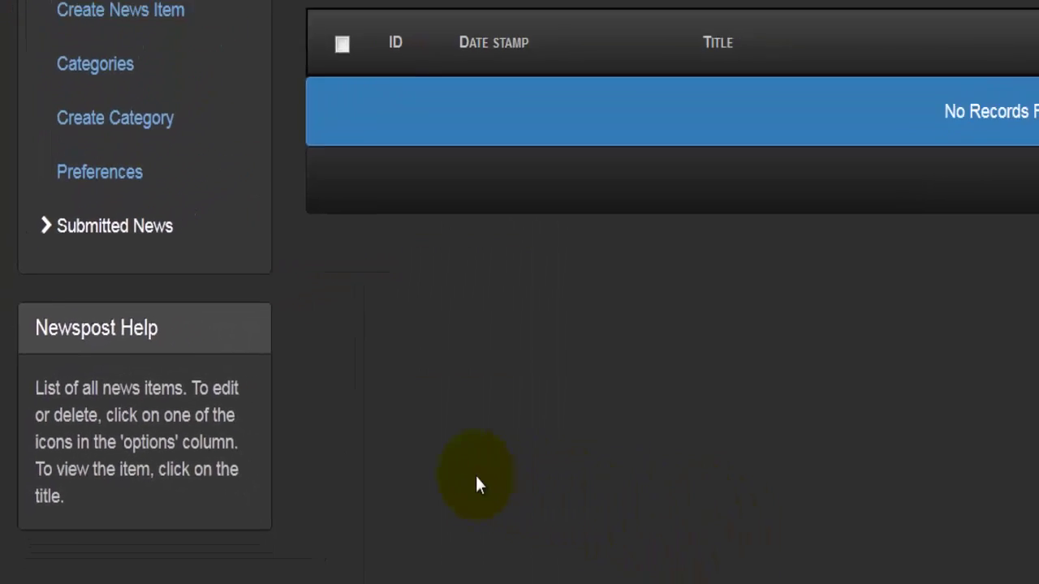